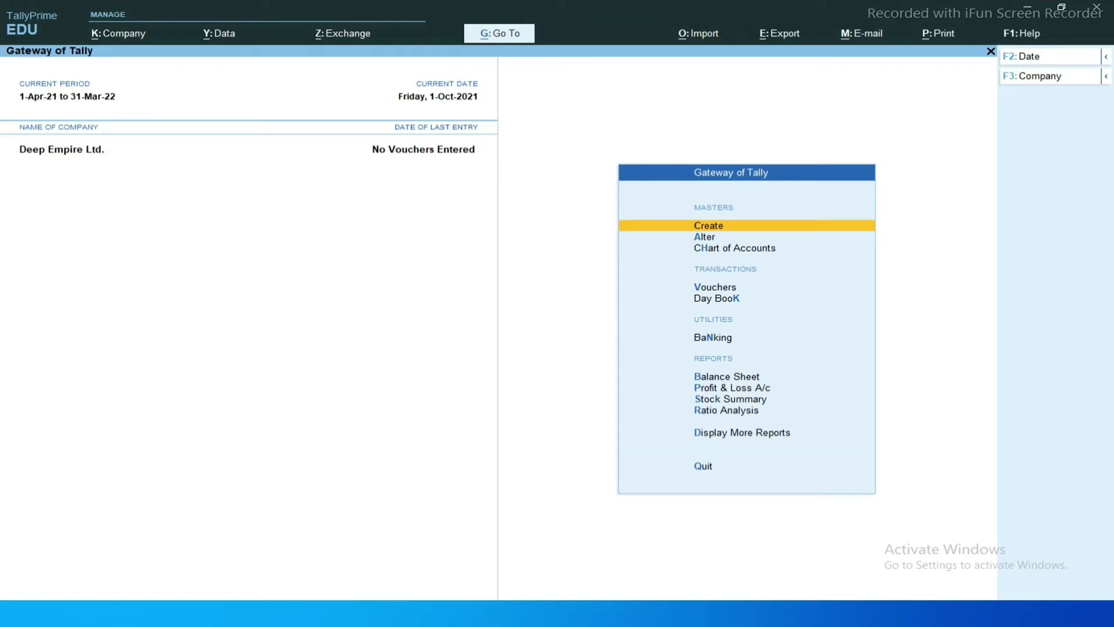
# Bring the supplier's tax invoice 45.pdf to the front in Adobe Reader.
pyautogui.hotkey('alt', 'Tab')
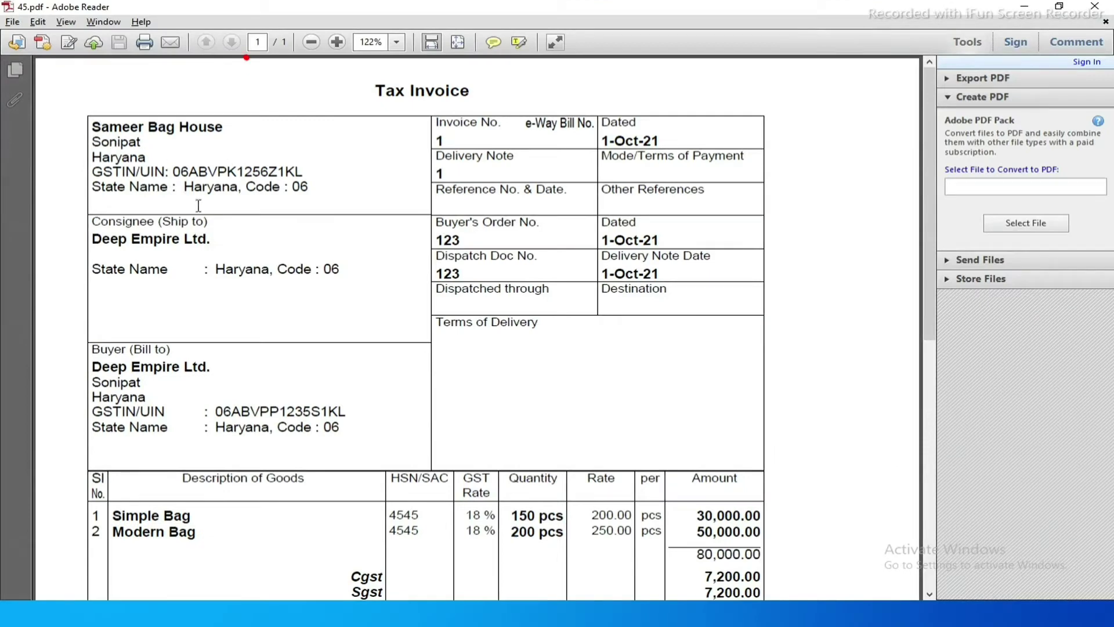
pyautogui.scroll(-2, 226, 232)
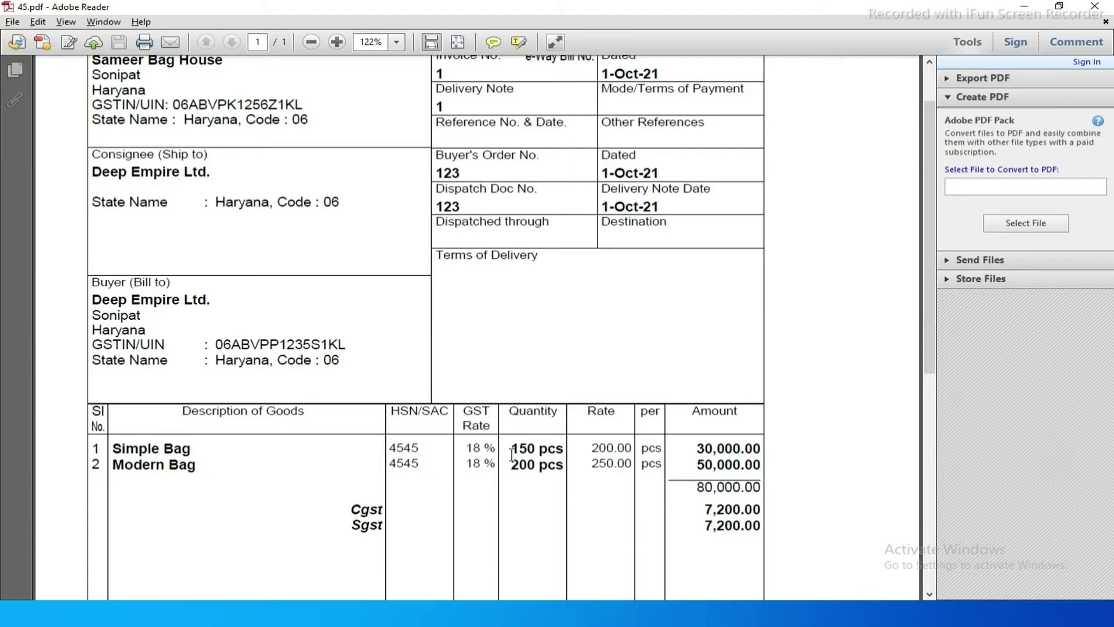
pyautogui.scroll(1, 511, 455)
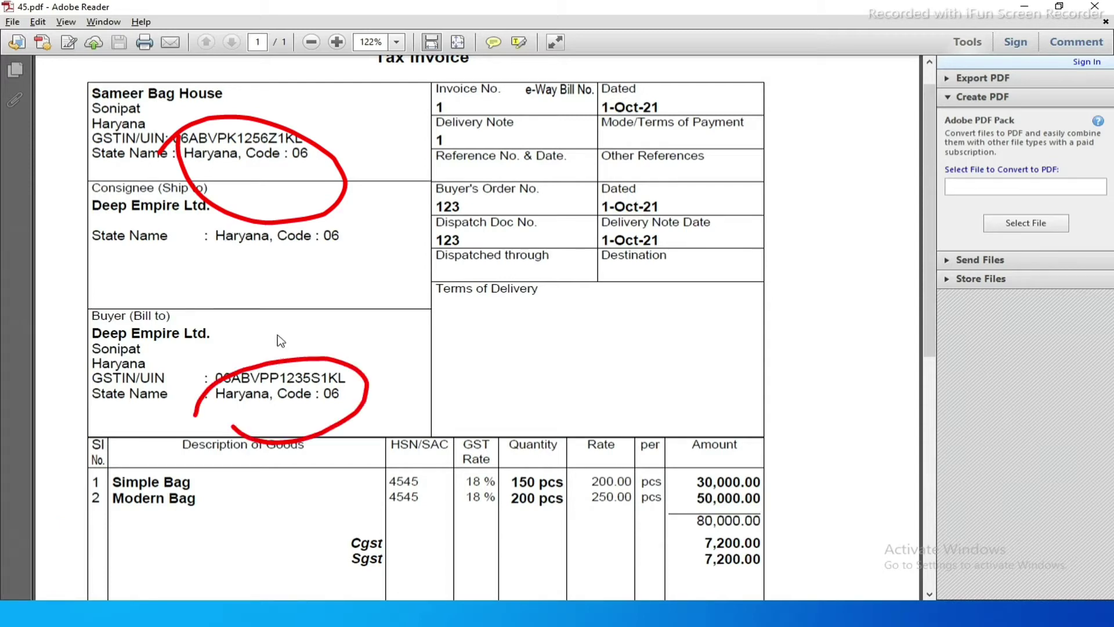
# Highlight the buyer's state Haryana on the invoice, then return to TallyPrime's Gateway of Tally.
pyautogui.doubleClick(224, 393)
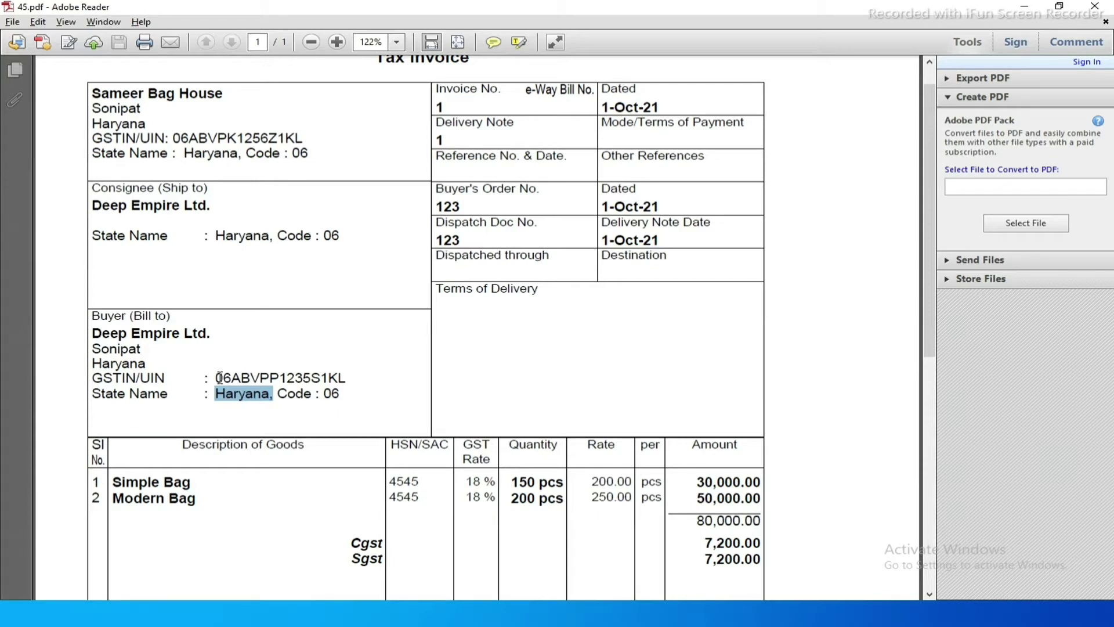
pyautogui.hotkey('alt', 'Tab')
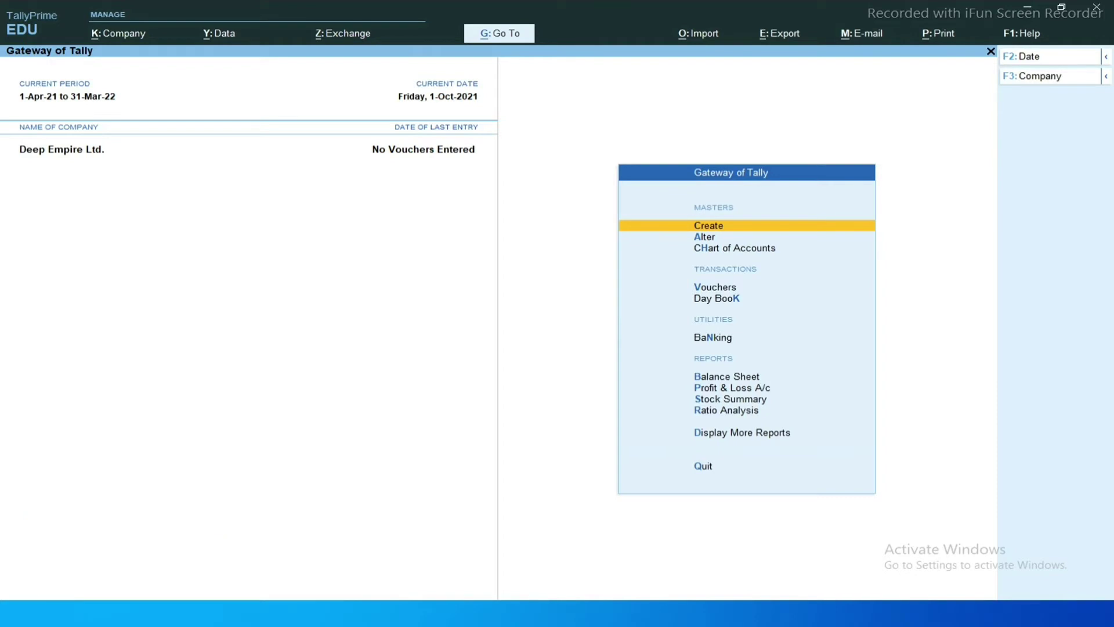
# Turn on GST in the company features with F11.
pyautogui.press('F11')
pyautogui.press('Down')
pyautogui.press('Down')
pyautogui.press('Down')
pyautogui.press('Down')
pyautogui.press('Down')
pyautogui.press('Down')
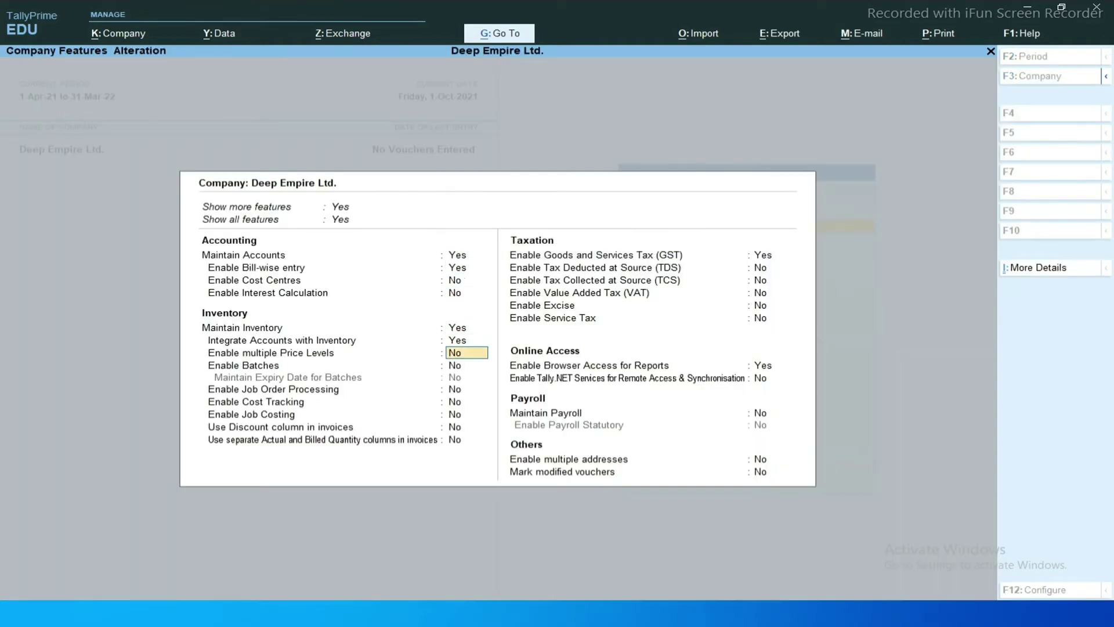
pyautogui.press('Down')
pyautogui.press('Down')
pyautogui.press('Down')
pyautogui.press('Down')
pyautogui.press('Down')
pyautogui.press('Down')
pyautogui.press('Down')
pyautogui.write('y')
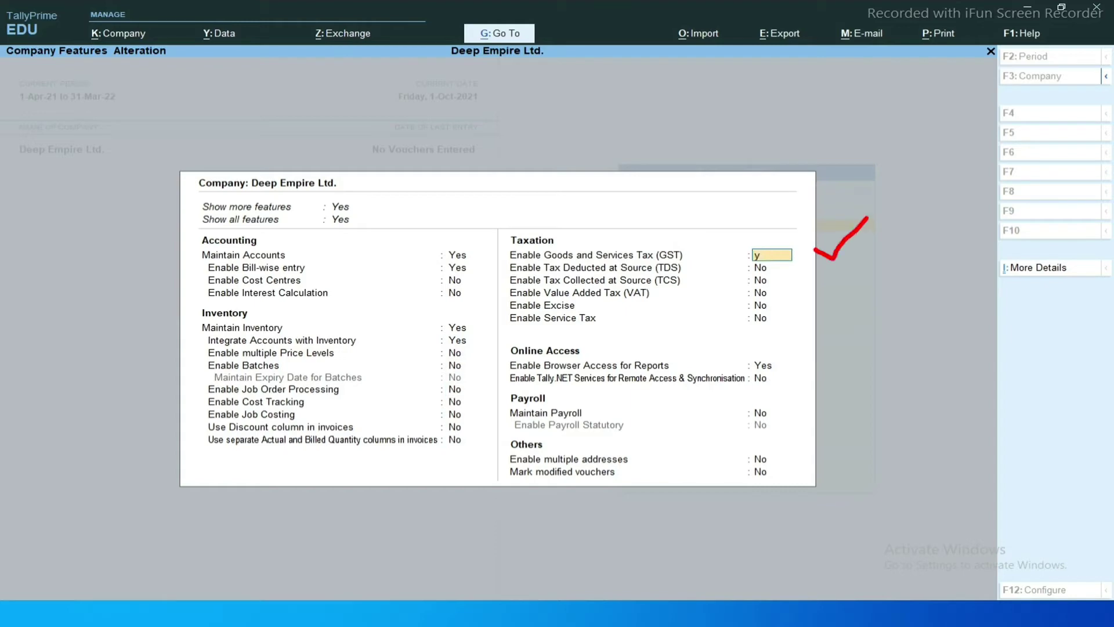
pyautogui.press('Return')
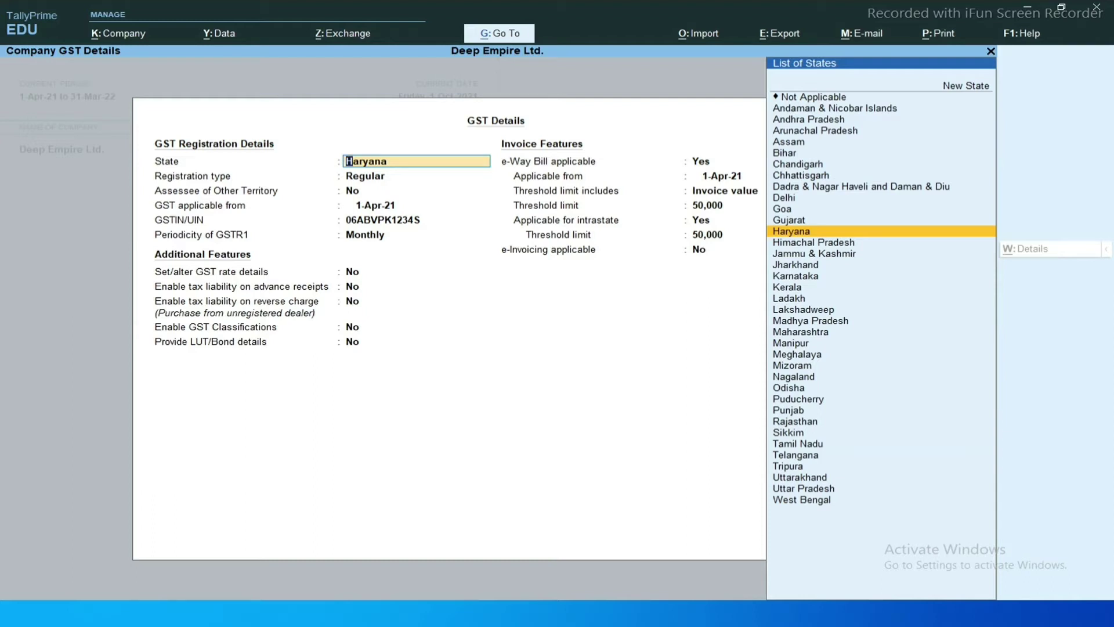
# Fill GST details: state Haryana, Regular registration, the company's GSTIN, Monthly GSTR1; save.
pyautogui.press('Return')
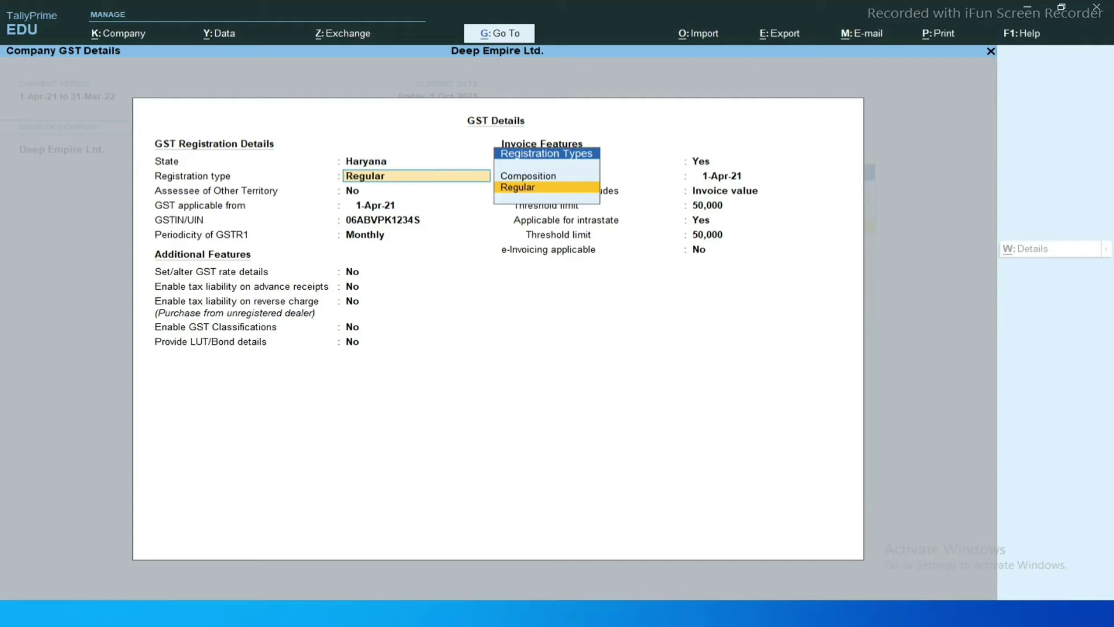
pyautogui.press('Return')
pyautogui.press('BackSpace')
pyautogui.press('Return')
pyautogui.press('Return')
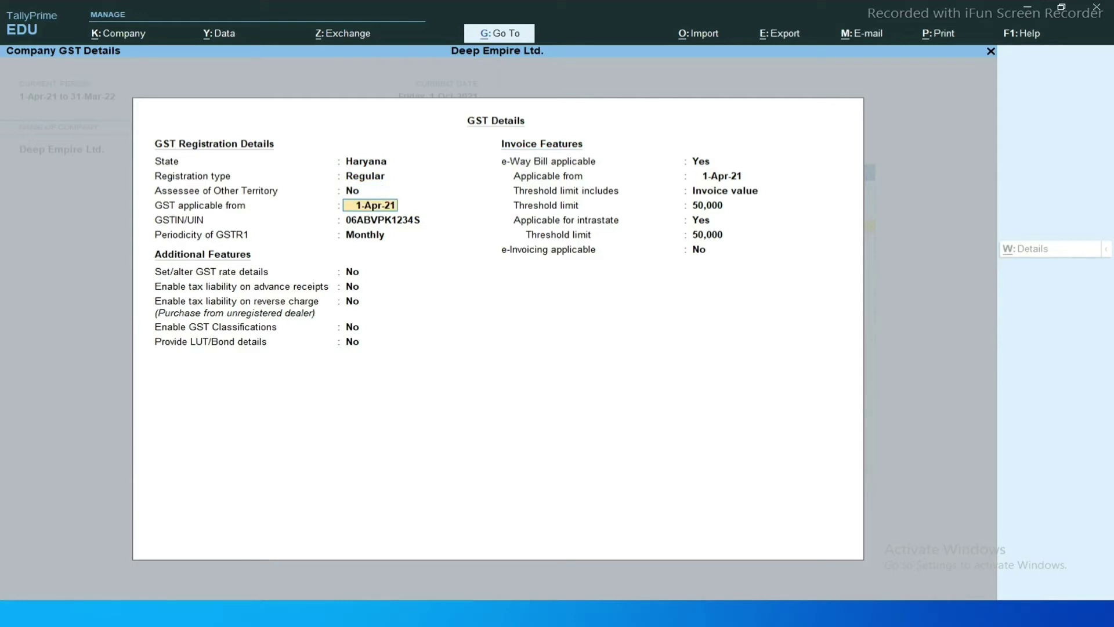
pyautogui.press('Return')
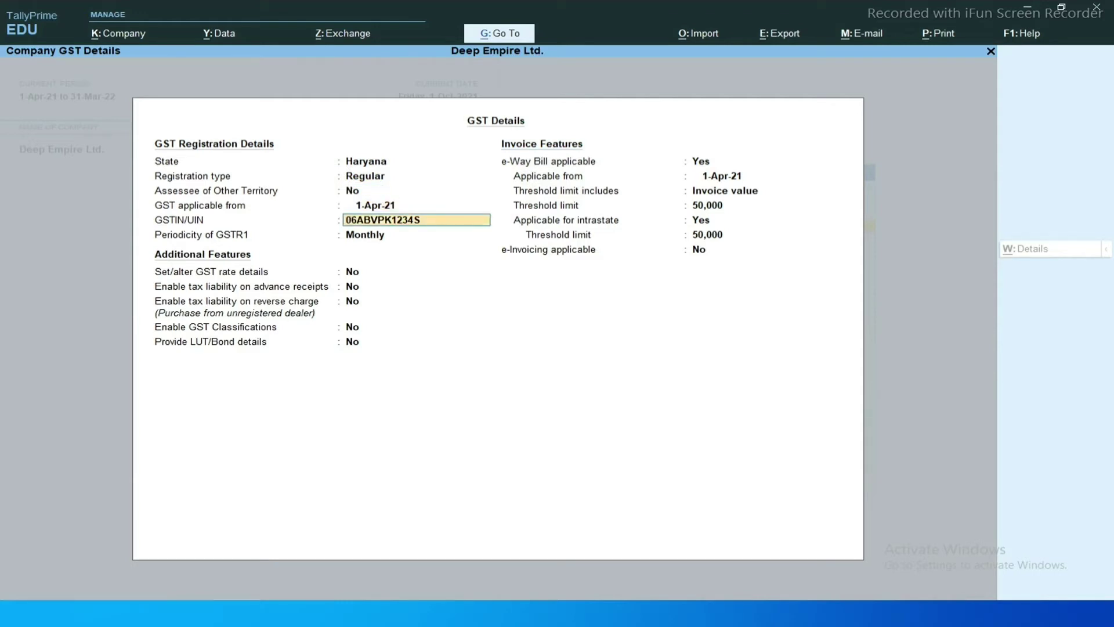
pyautogui.press('Return')
pyautogui.press('Return')
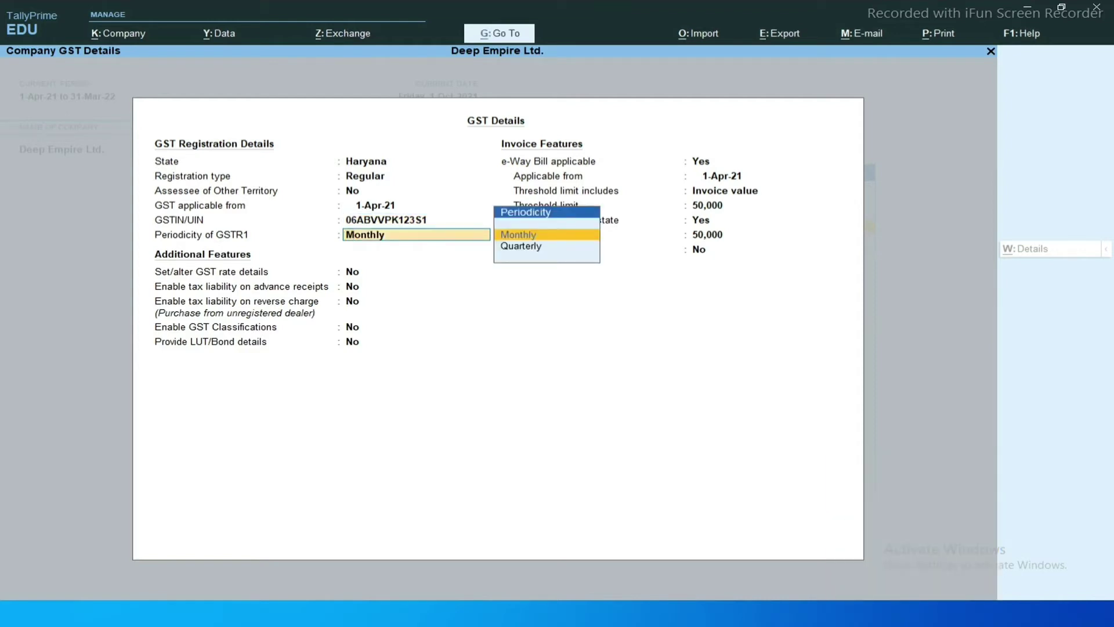
pyautogui.press('Return')
pyautogui.press('Return')
pyautogui.press('Return')
pyautogui.press('Return')
pyautogui.press('Return')
pyautogui.press('Return')
pyautogui.press('Return')
pyautogui.press('Return')
pyautogui.press('Return')
pyautogui.press('Return')
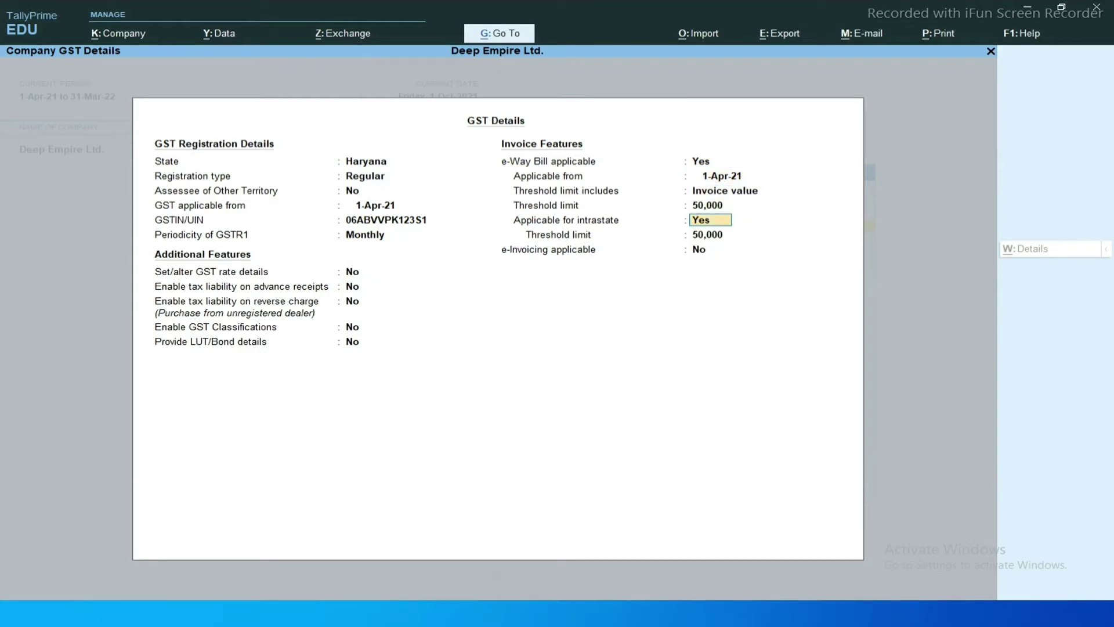
pyautogui.press('Return')
pyautogui.press('Return')
pyautogui.press('Return')
pyautogui.press('Return')
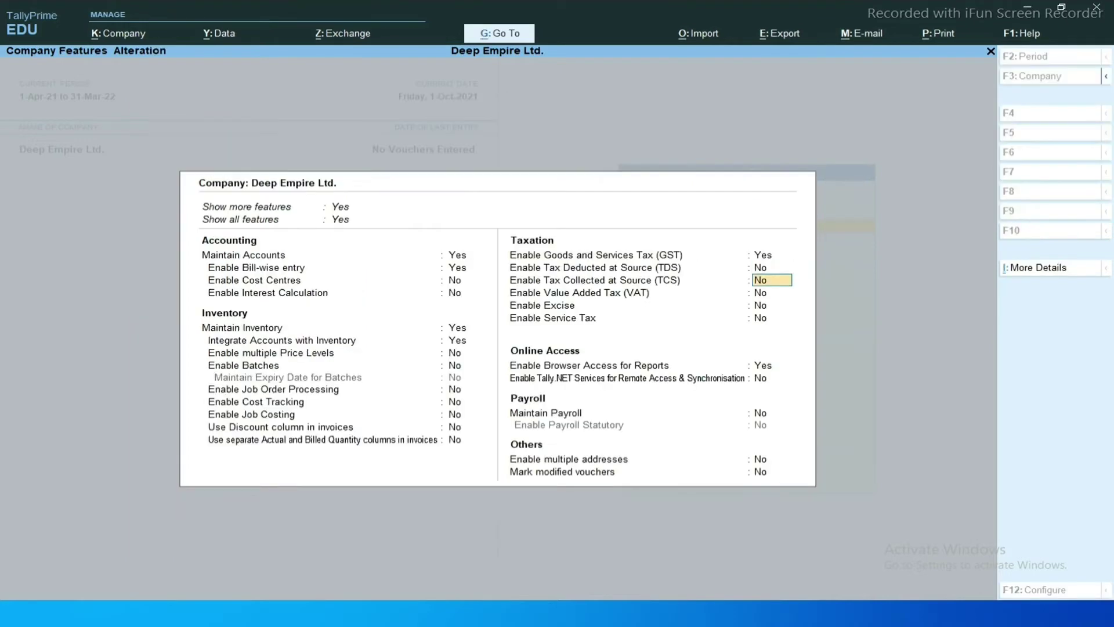
pyautogui.press('Return')
pyautogui.hotkey('ctrl', 'a')
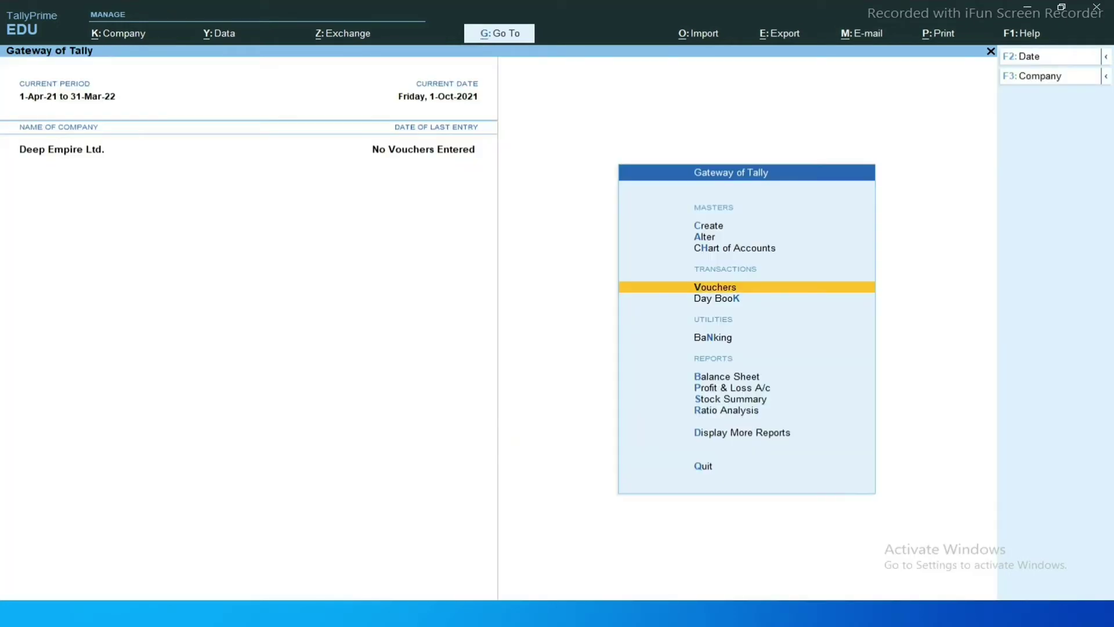
# Start a Purchase voucher dated 1-Oct-21.
pyautogui.press('Return')
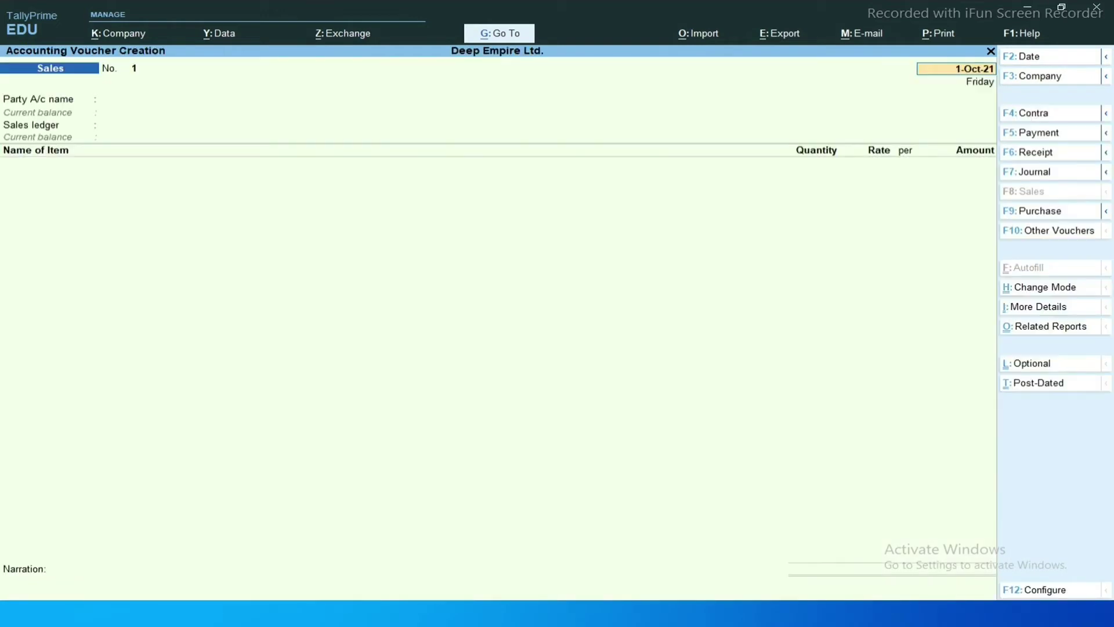
pyautogui.press('F9')
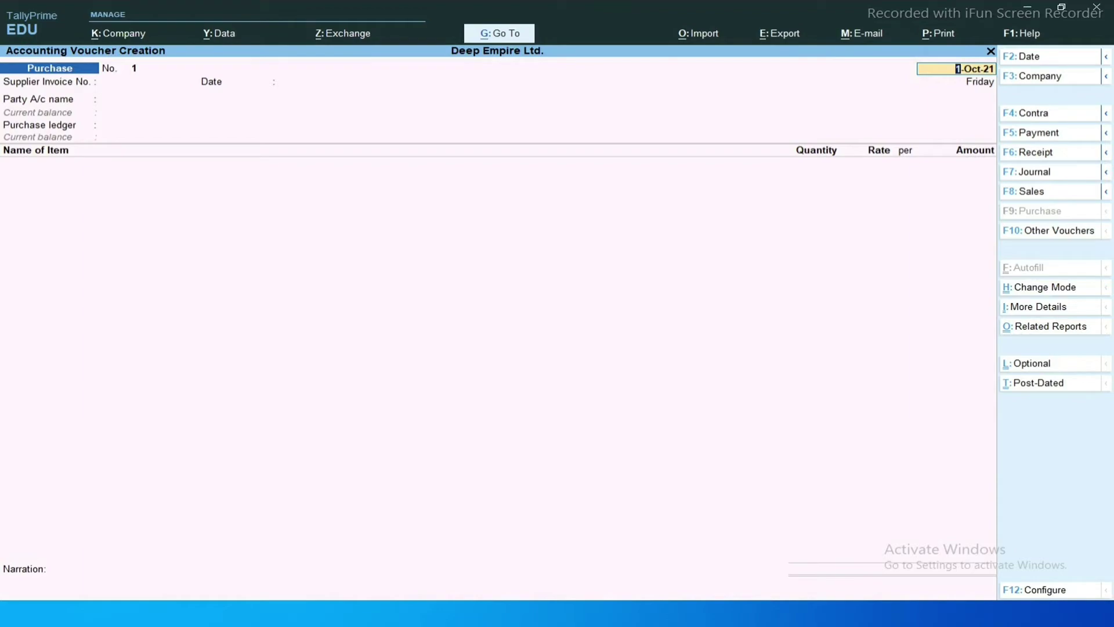
pyautogui.hotkey('alt', 'Tab')
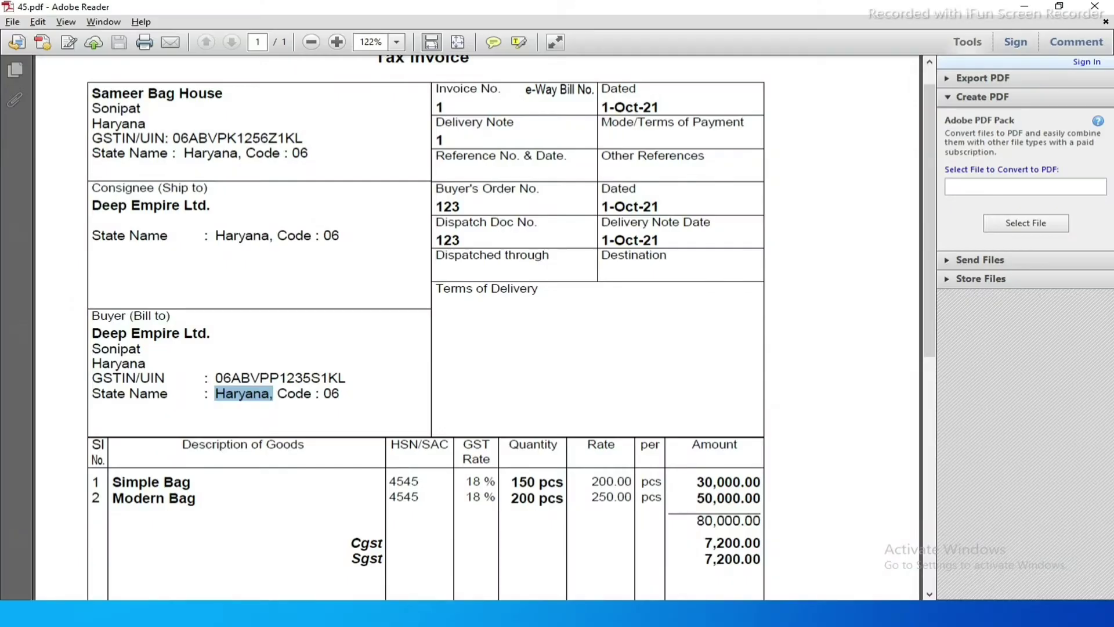
pyautogui.hotkey('alt', 'Tab')
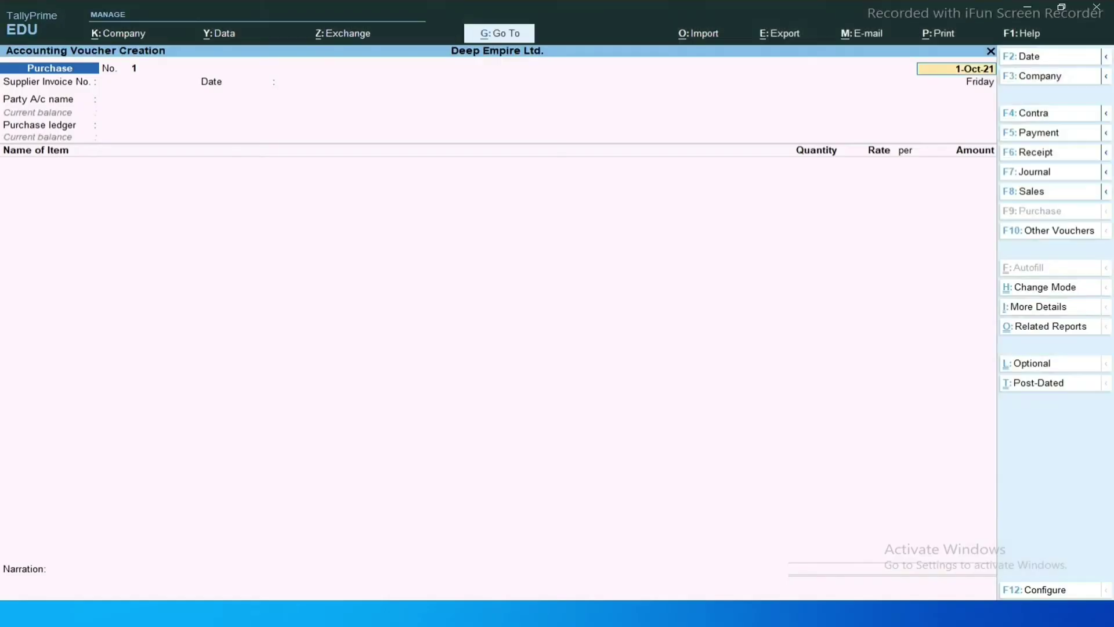
pyautogui.write('1.10')
pyautogui.press('Return')
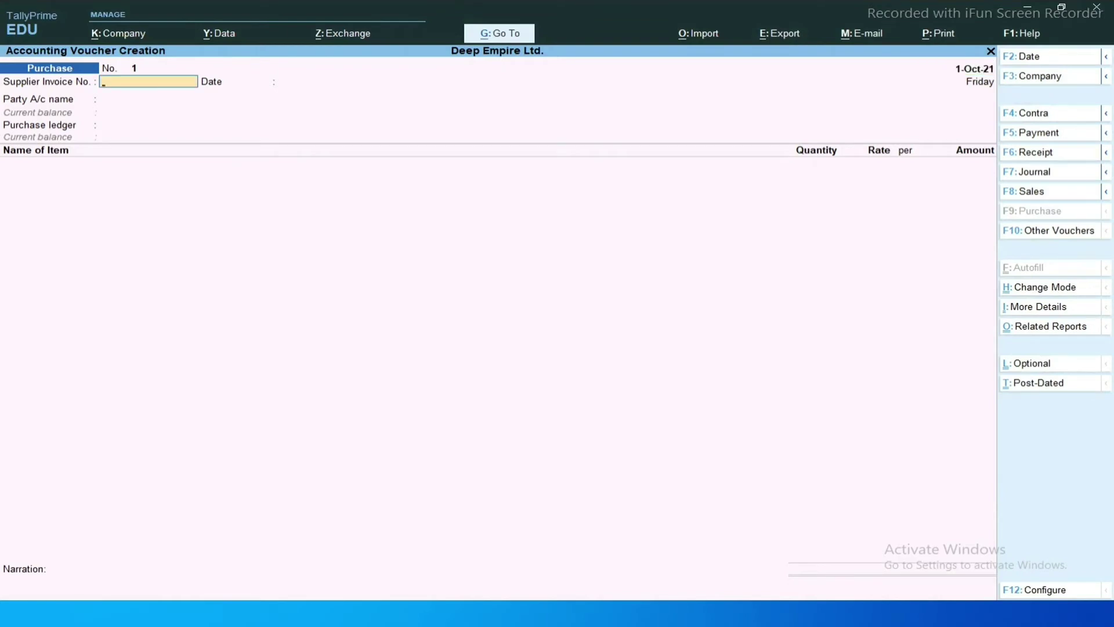
# Enter supplier invoice number 1 from the PDF, then back out of the voucher.
pyautogui.hotkey('alt', 'Tab')
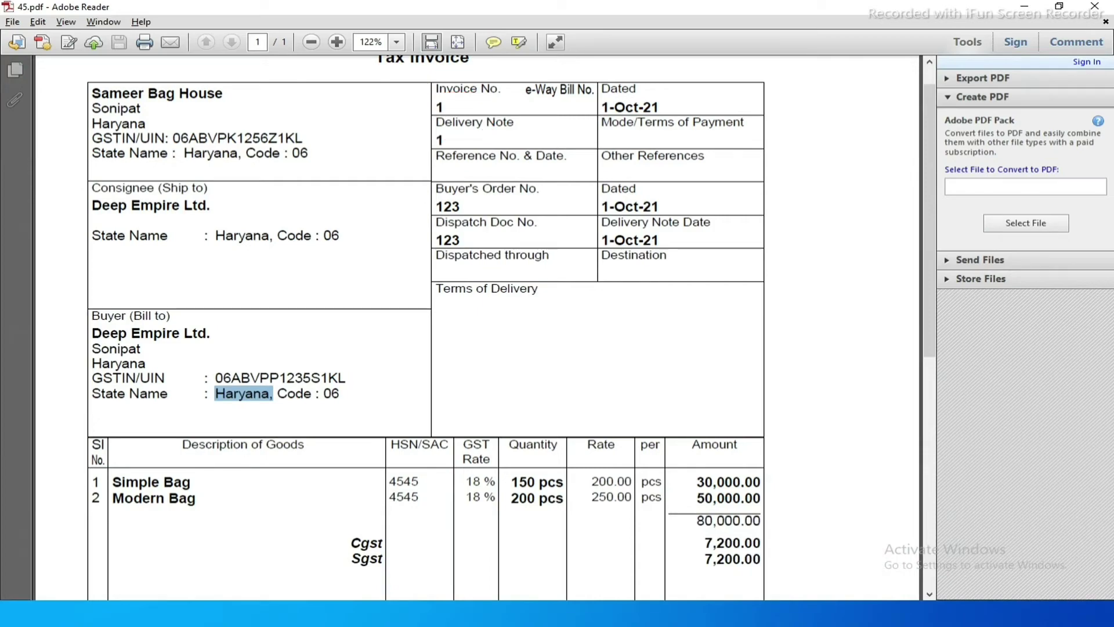
pyautogui.hotkey('alt', 'Tab')
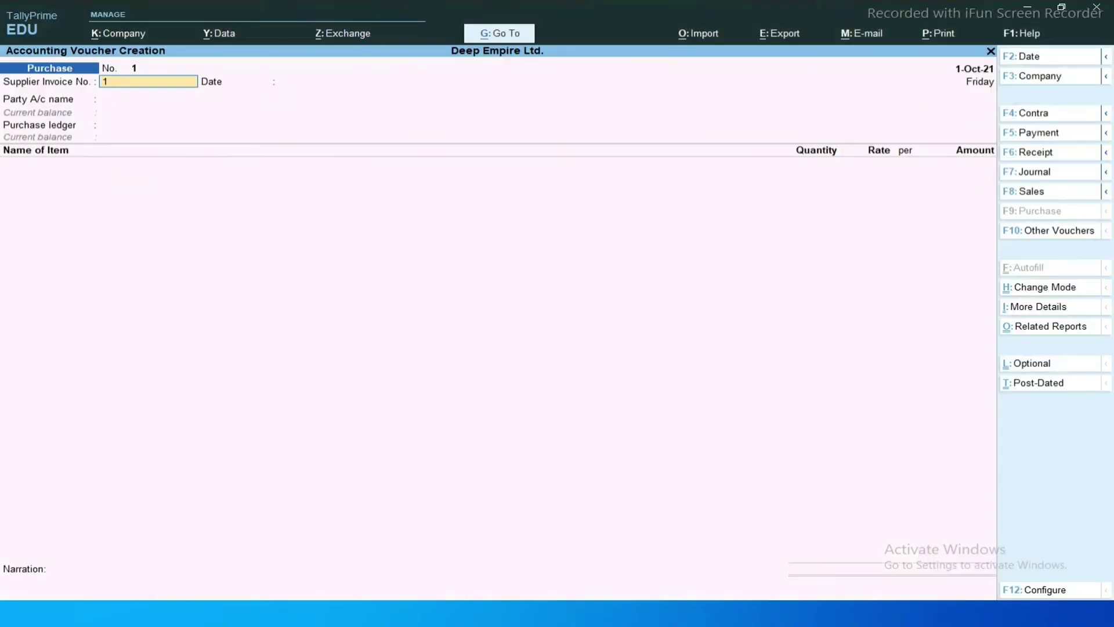
pyautogui.press('Return')
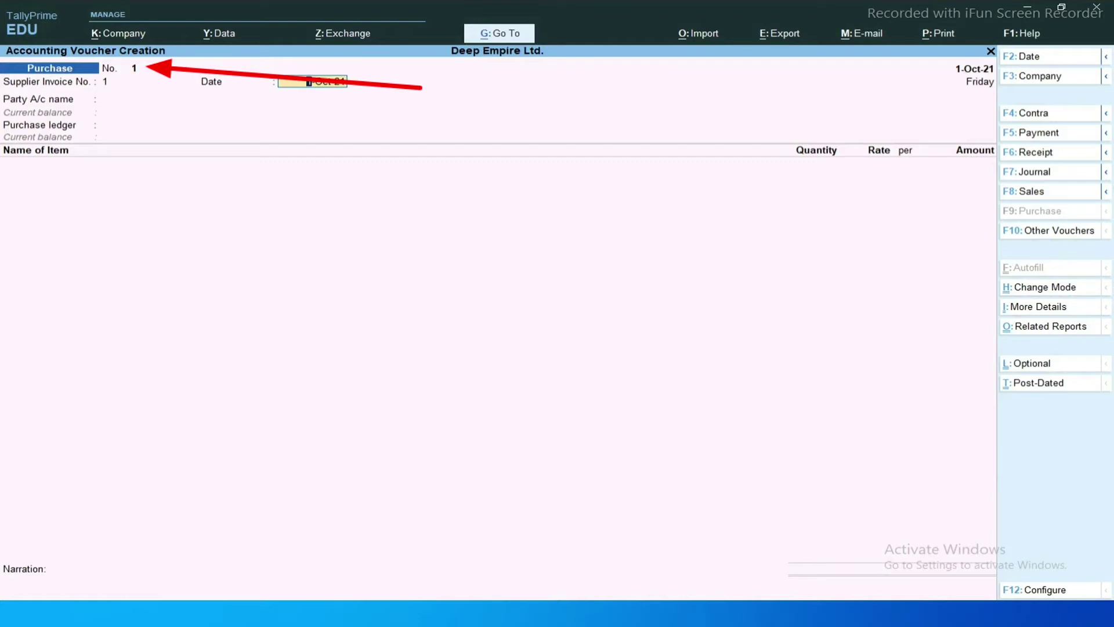
pyautogui.press('BackSpace')
pyautogui.press('Return')
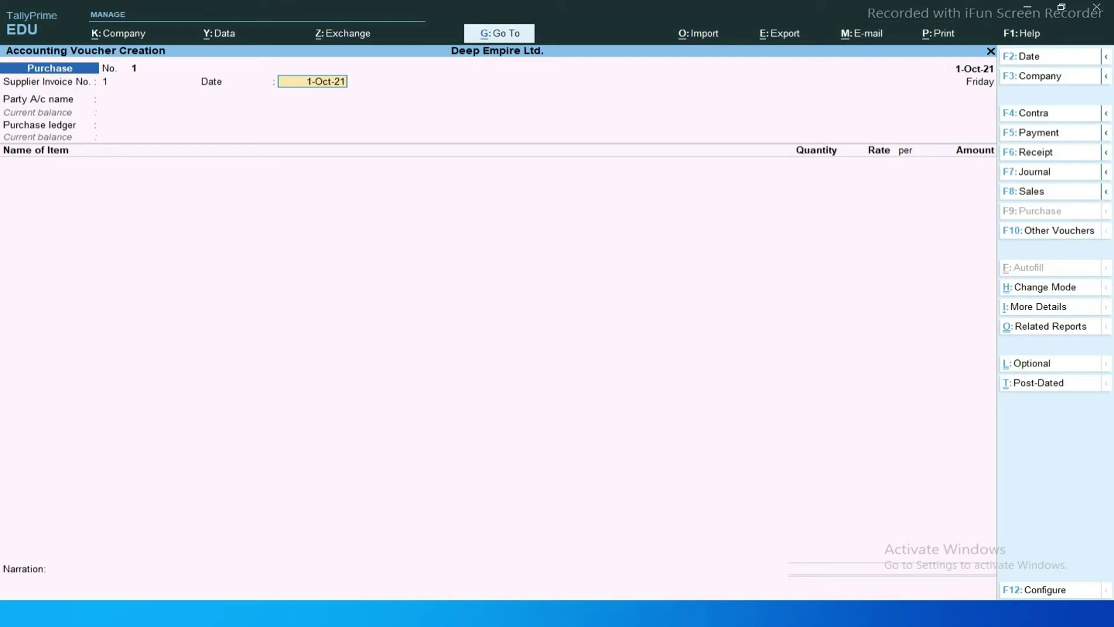
pyautogui.press('Escape')
pyautogui.press('Escape')
# Quit the unsaved voucher and open the Purchase voucher type for alteration.
pyautogui.press('y')
pyautogui.press('Up')
pyautogui.press('Return')
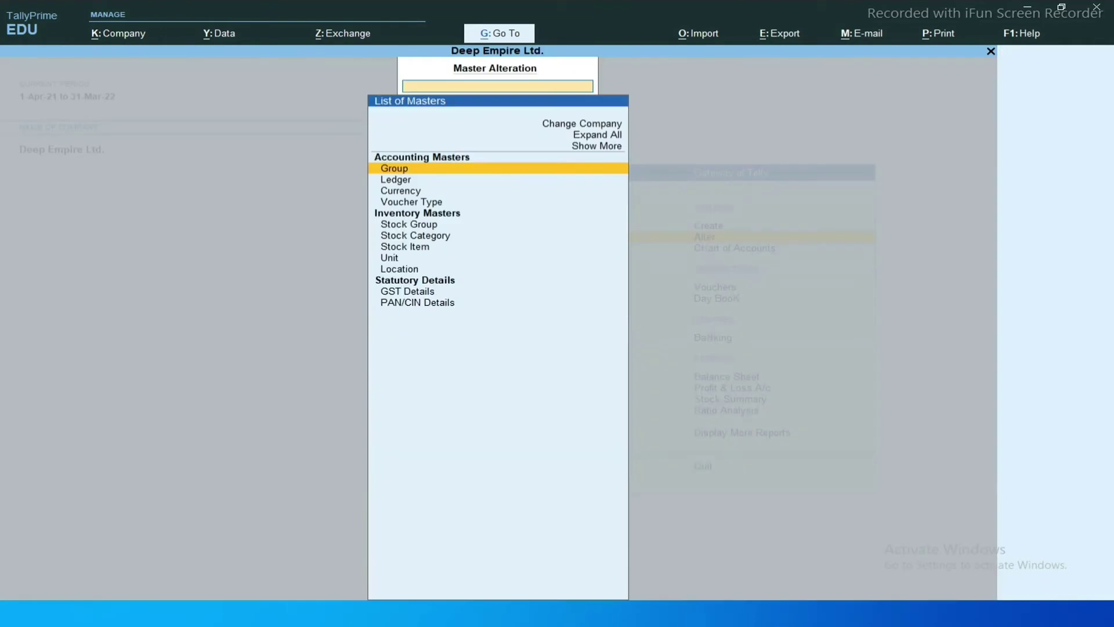
pyautogui.press('Down')
pyautogui.press('Down')
pyautogui.press('Down')
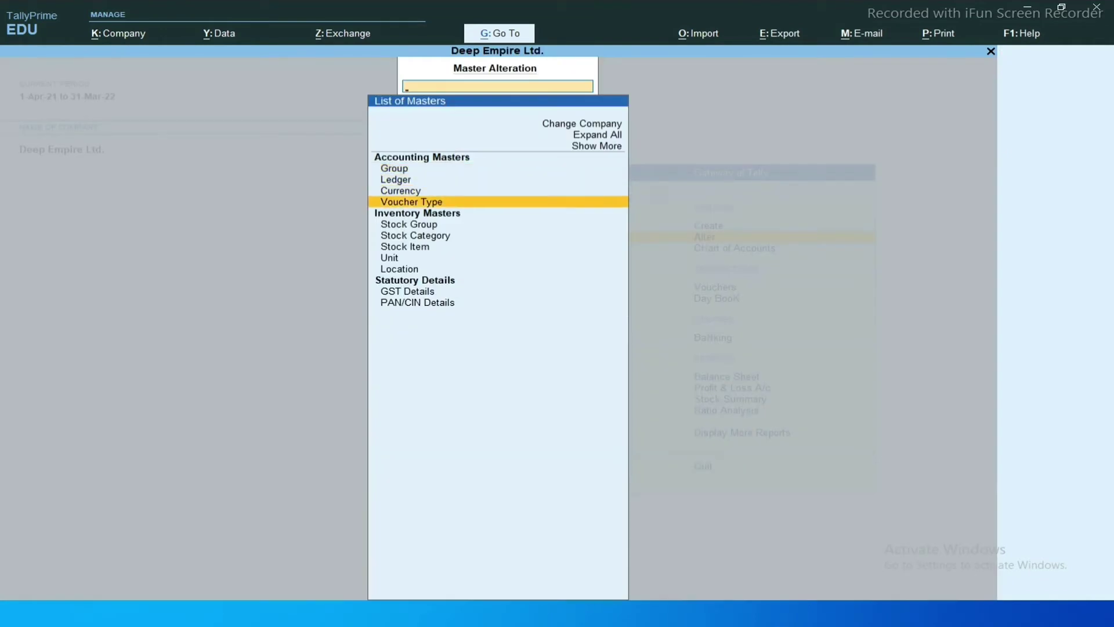
pyautogui.press('Return')
pyautogui.write('Pu')
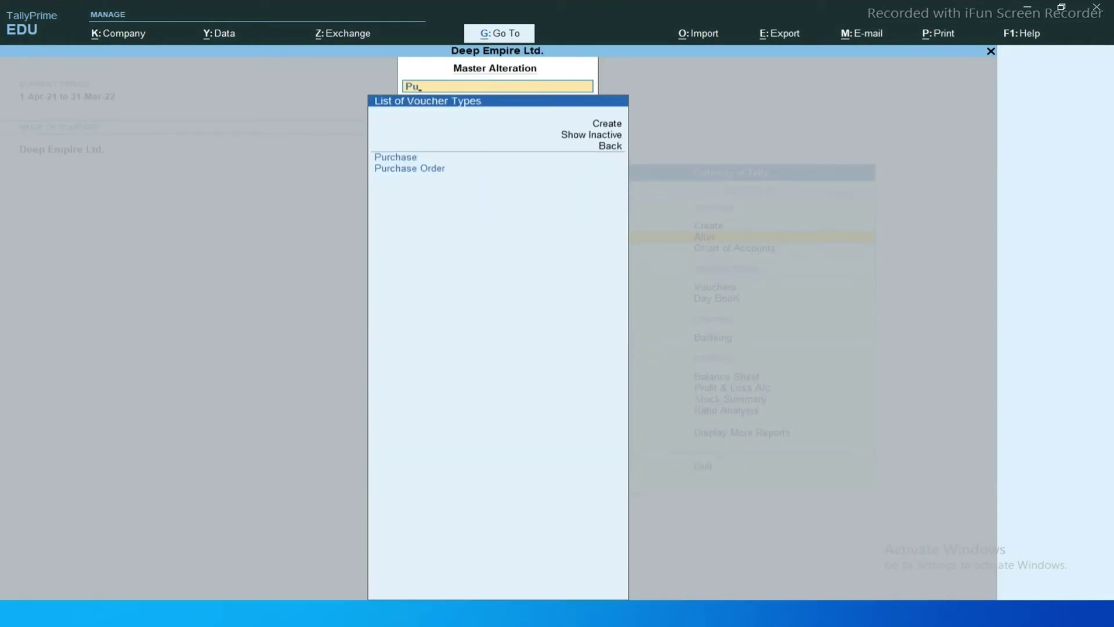
pyautogui.press('Return')
# Set Purchase voucher numbering to Manual, save, and start a new voucher.
pyautogui.press('Return')
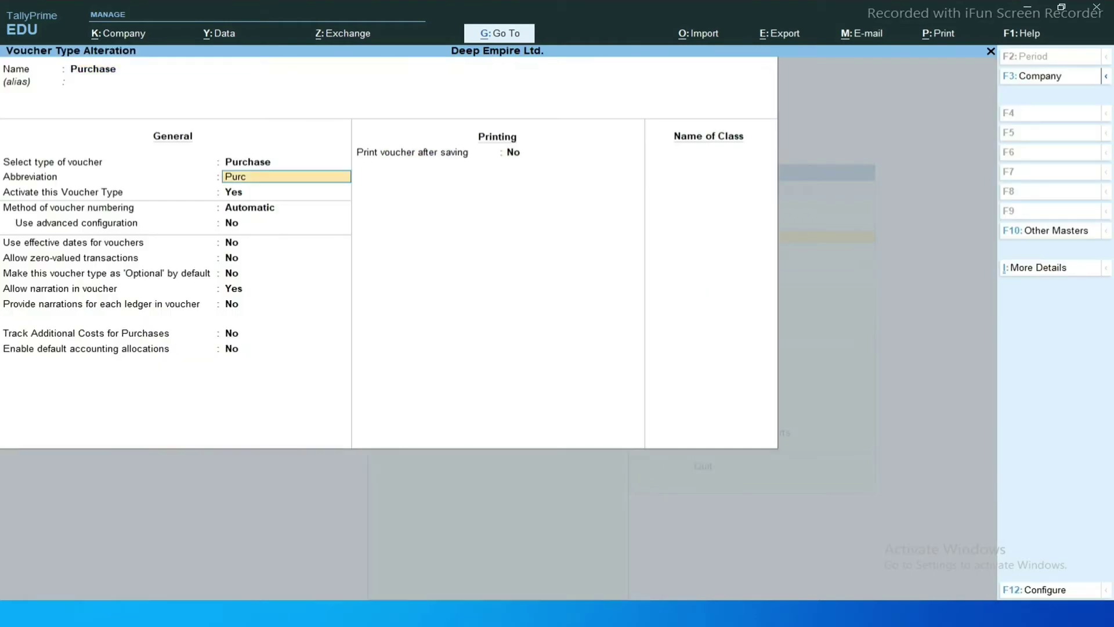
pyautogui.press('Return')
pyautogui.press('Return')
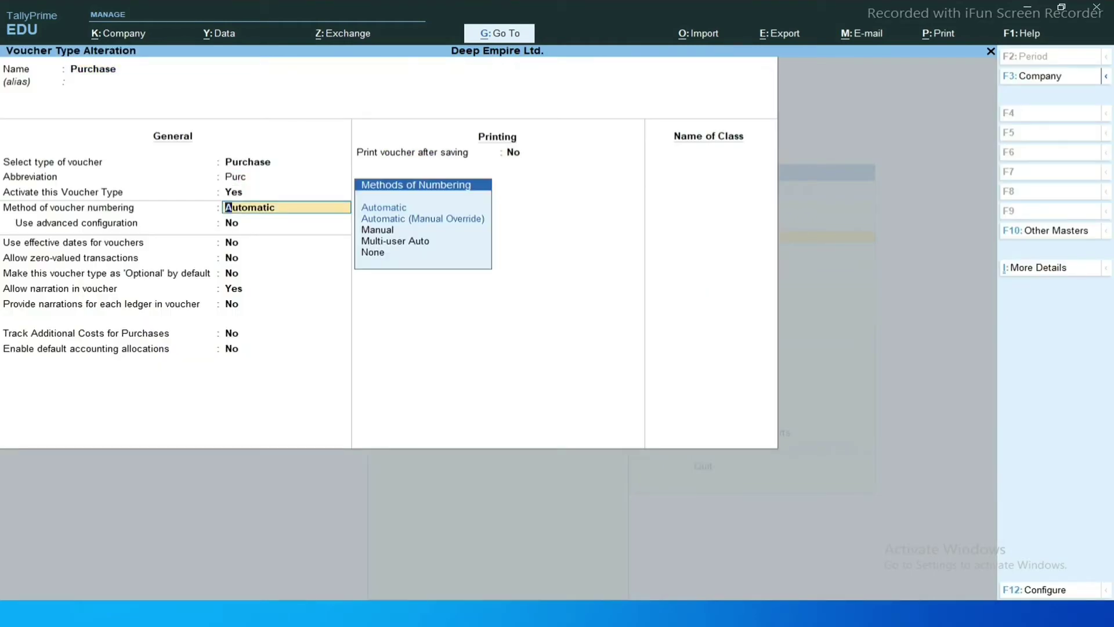
pyautogui.press('Down')
pyautogui.press('Down')
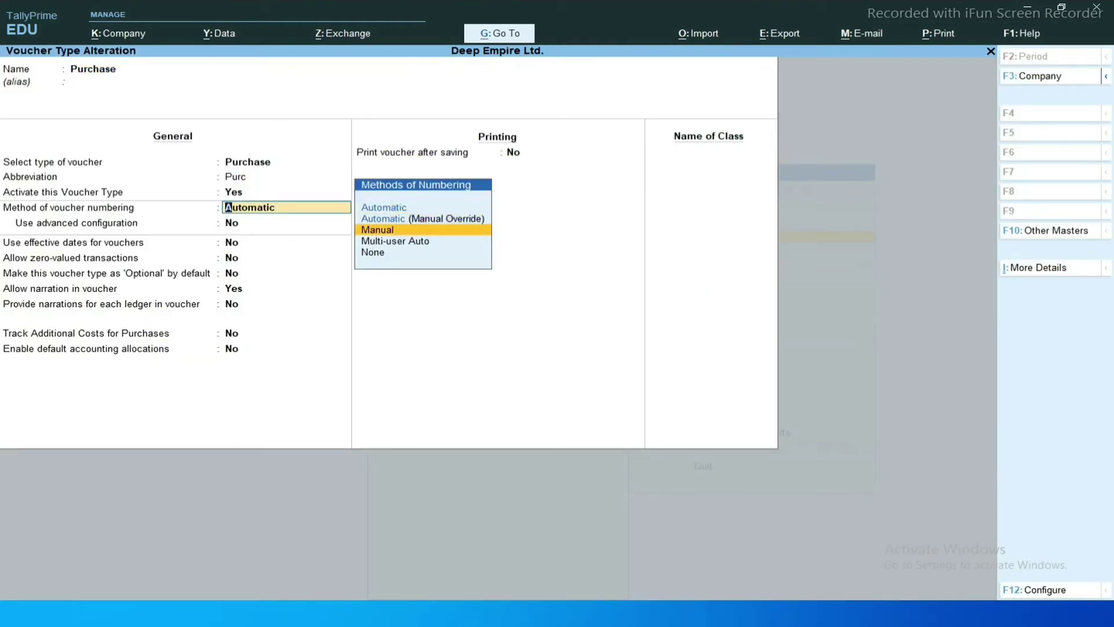
pyautogui.press('Return')
pyautogui.hotkey('ctrl', 'a')
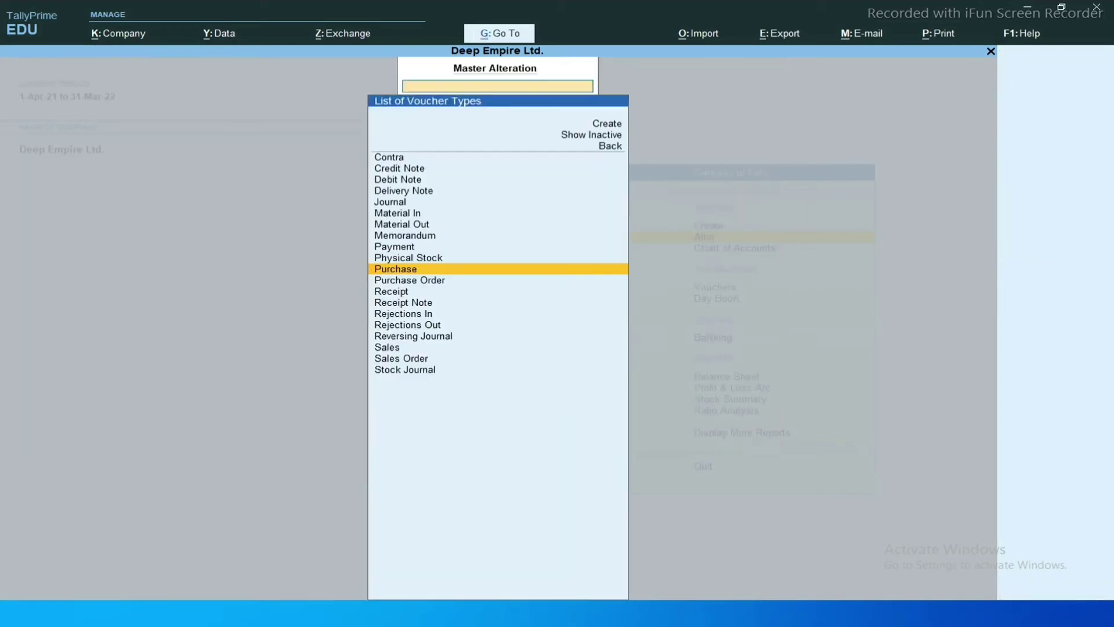
pyautogui.press('Escape')
pyautogui.press('Escape')
pyautogui.write('v')
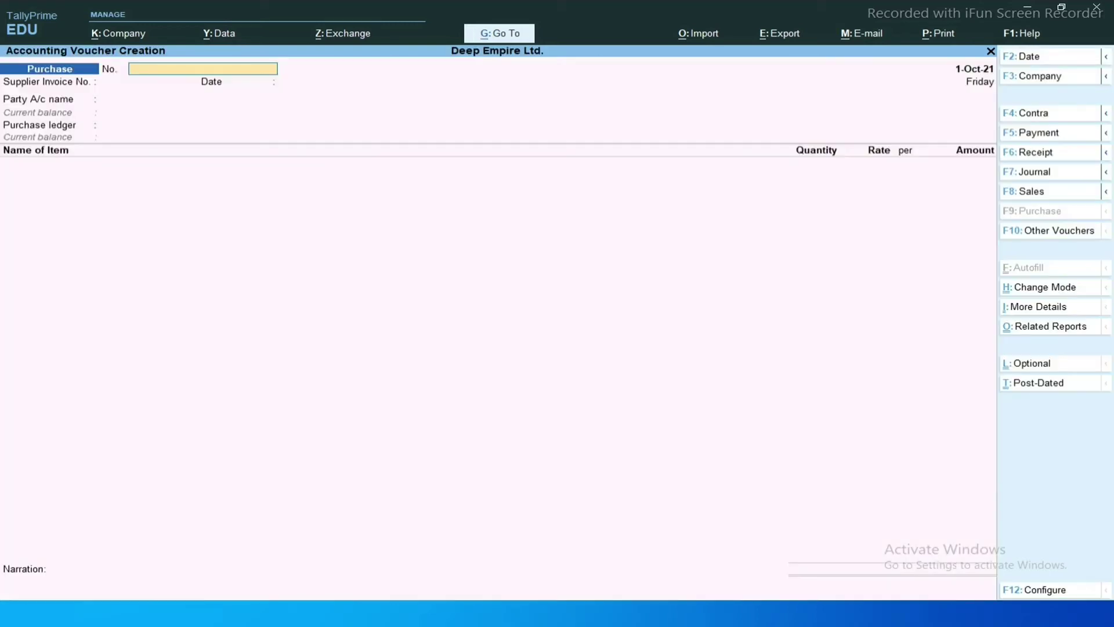
pyautogui.write('455446464645454545')
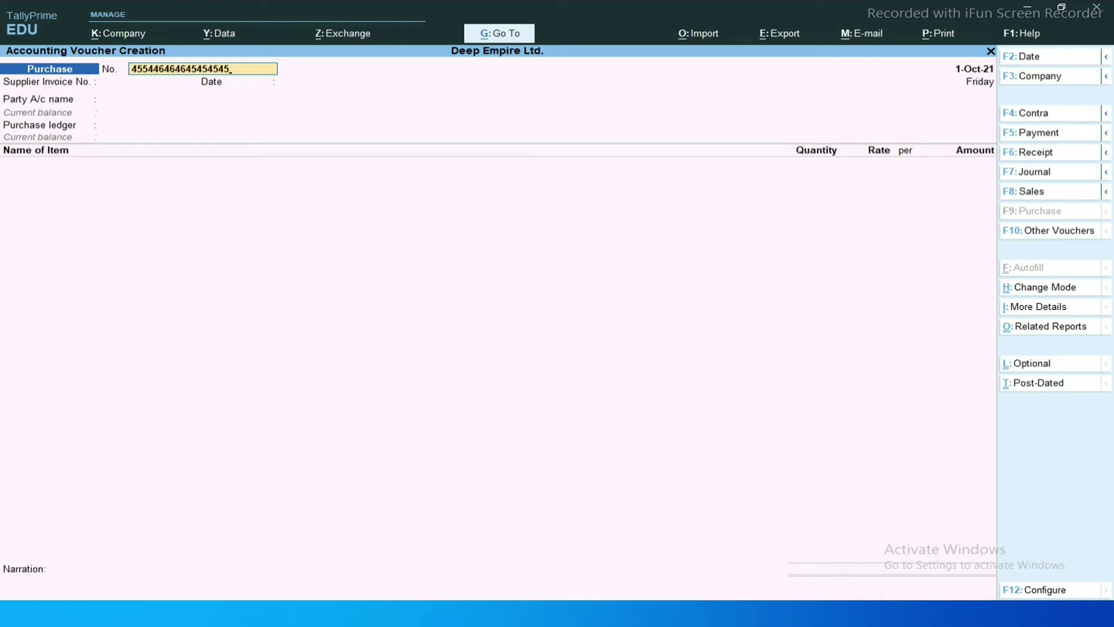
# Give the voucher No. 1 and supplier invoice 1, then start ledger Sameer Bag House.
pyautogui.hotkey('ctrl', 'BackSpace')
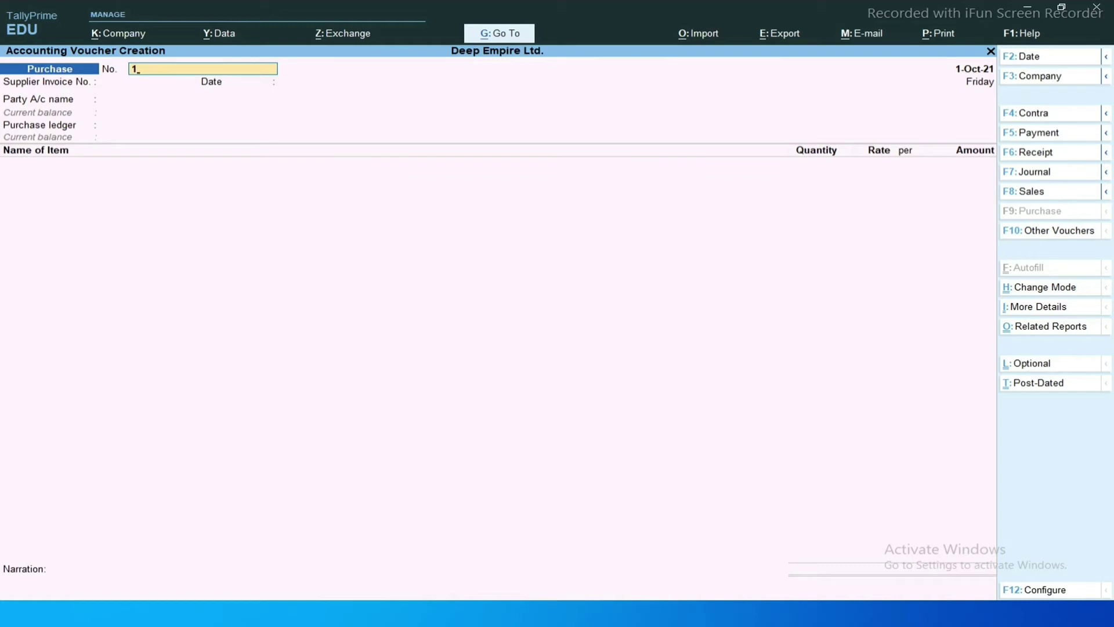
pyautogui.press('Return')
pyautogui.press('Return')
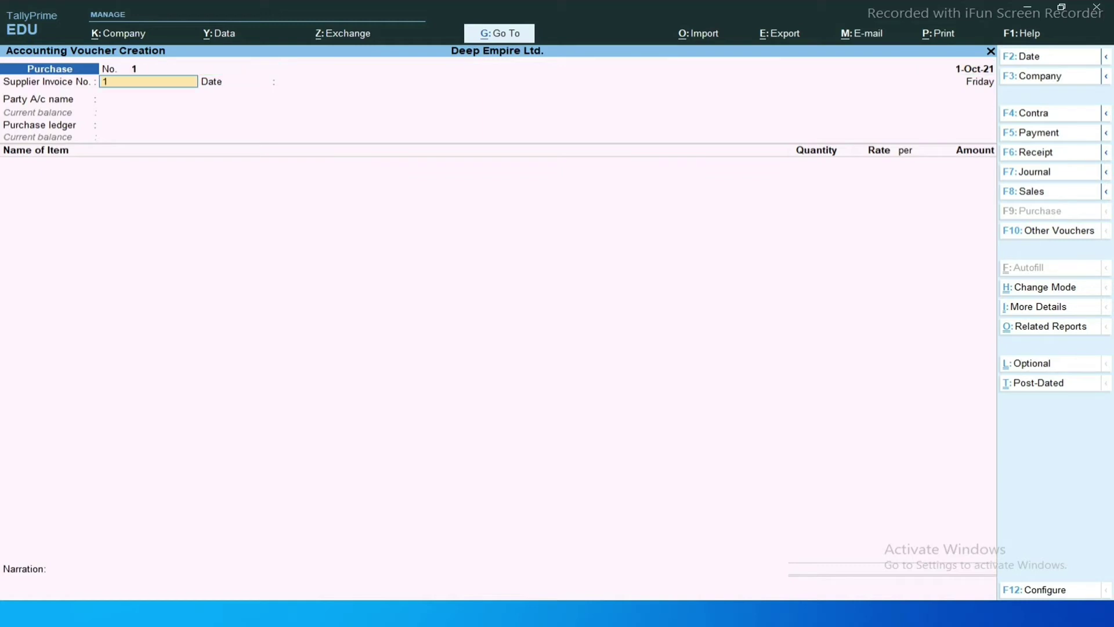
pyautogui.press('Return')
pyautogui.press('Return')
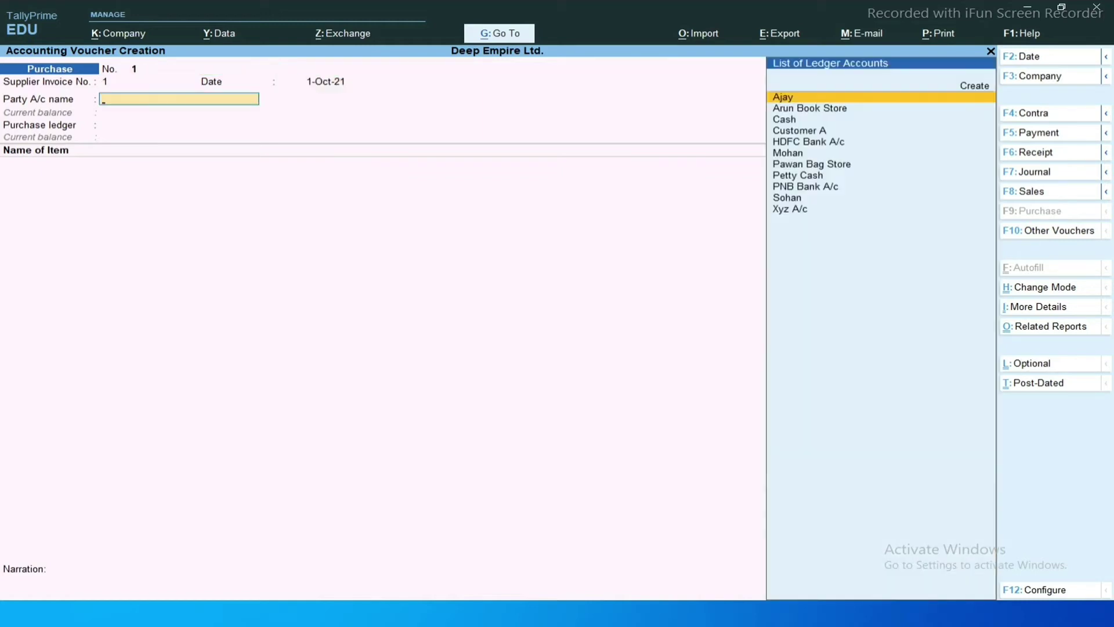
pyautogui.press('alt')
pyautogui.hotkey('alt', 'Tab')
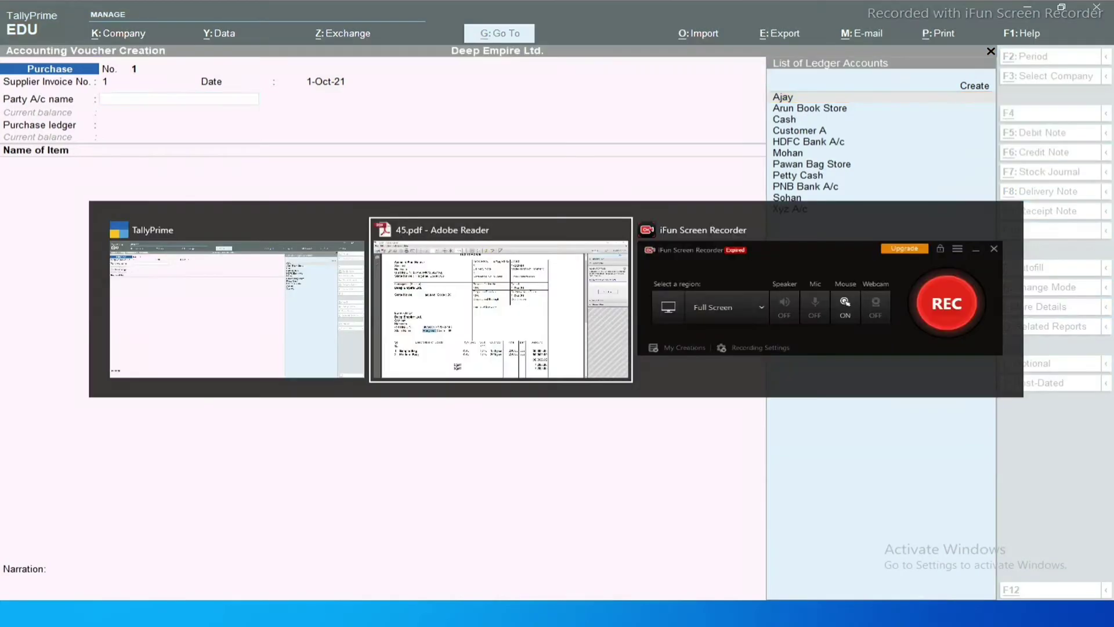
pyautogui.hotkey('alt', 'Tab')
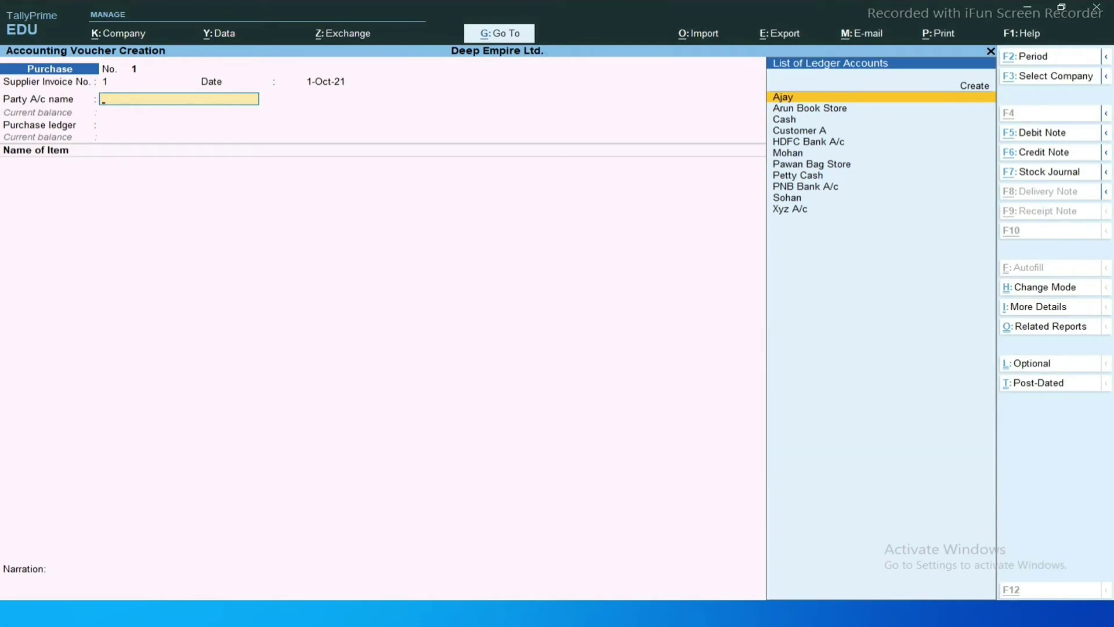
pyautogui.hotkey('alt', 'c')
pyautogui.write('Same')
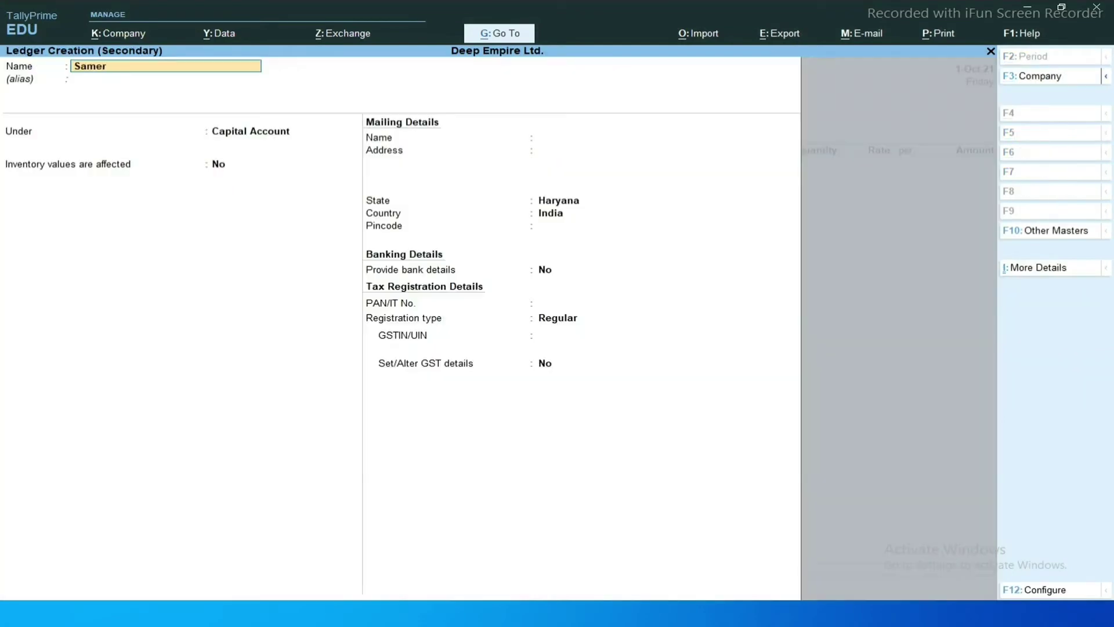
pyautogui.write('er Bag House')
# Place the ledger Sameer Bag House under Sundry Creditors.
pyautogui.press('Return')
pyautogui.press('Return')
pyautogui.write('Sun')
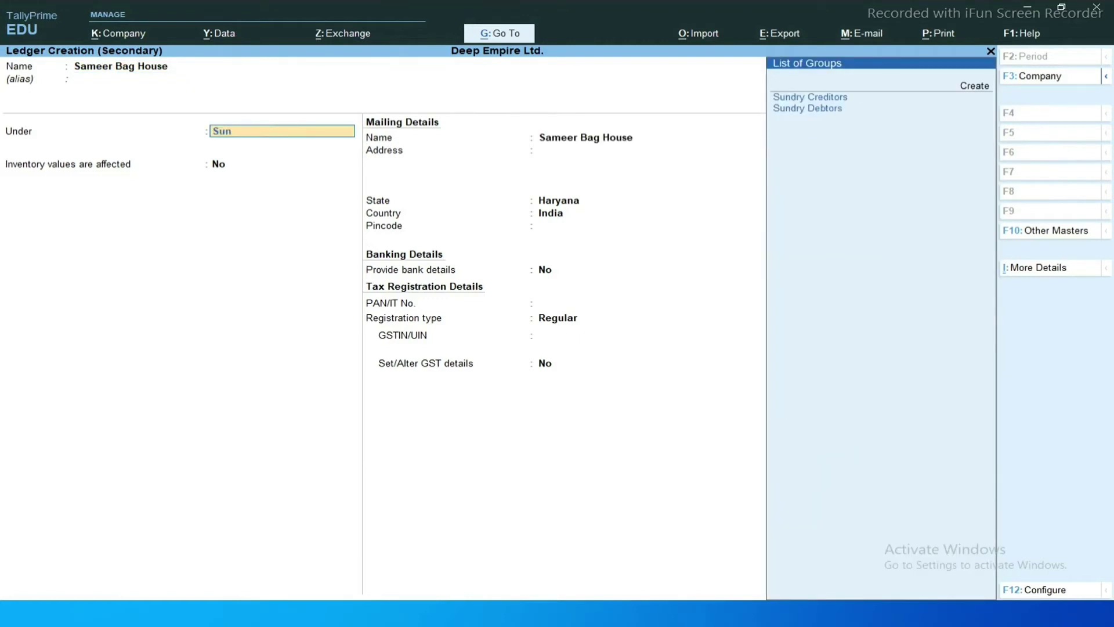
pyautogui.press('Return')
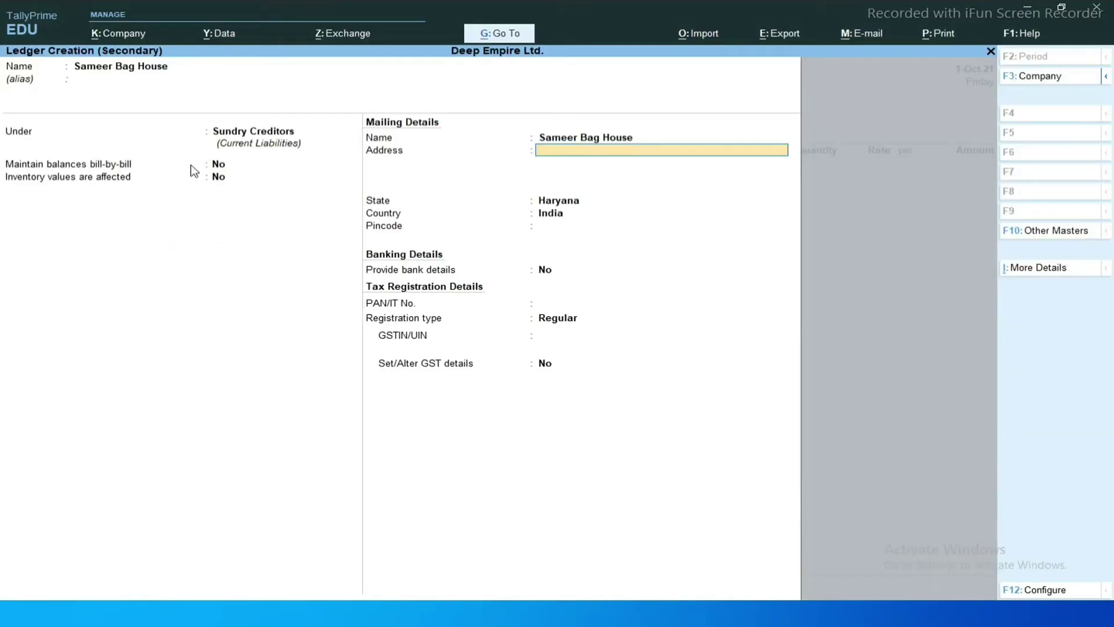
# Copy the supplier's GSTIN from the invoice into the ledger and save it.
pyautogui.hotkey('alt', 'Tab')
pyautogui.hotkey('shift', 'Right')
pyautogui.hotkey('shift', 'Right')
pyautogui.hotkey('shift', 'Right')
pyautogui.hotkey('shift', 'Right')
pyautogui.hotkey('shift', 'Right')
pyautogui.hotkey('shift', 'Right')
pyautogui.hotkey('shift', 'Right')
pyautogui.hotkey('shift', 'Right')
pyautogui.hotkey('shift', 'Right')
pyautogui.hotkey('shift', 'Right')
pyautogui.hotkey('shift', 'Right')
pyautogui.hotkey('shift', 'Right')
pyautogui.hotkey('shift', 'Right')
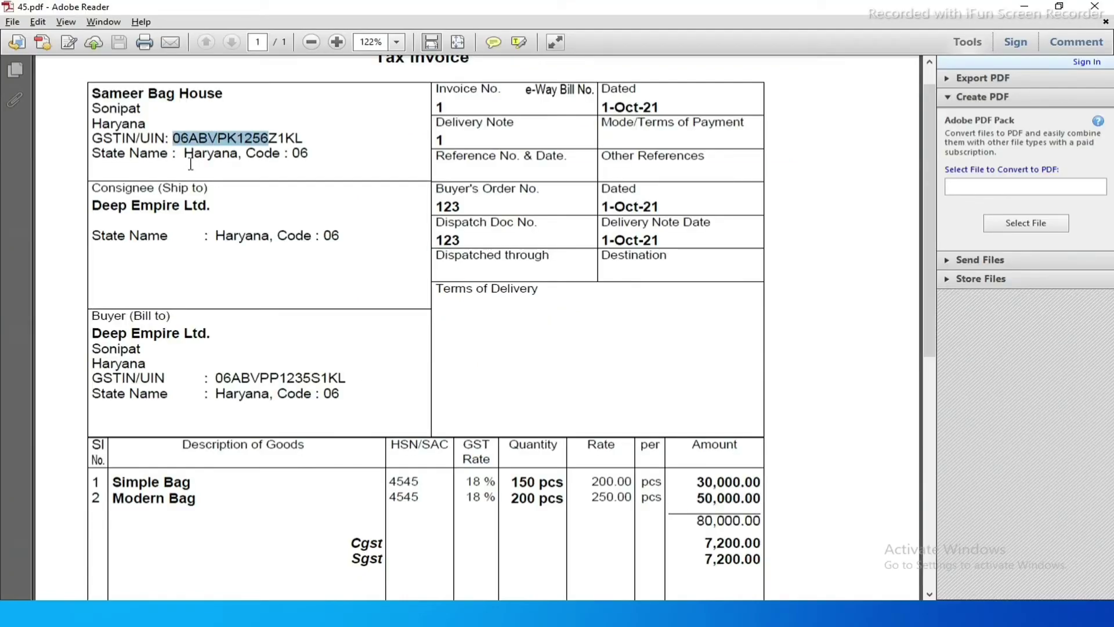
pyautogui.hotkey('shift', 'Right')
pyautogui.hotkey('ctrl', 'c')
pyautogui.hotkey('alt', 'Tab')
pyautogui.hotkey('ctrl', 'alt', 'v')
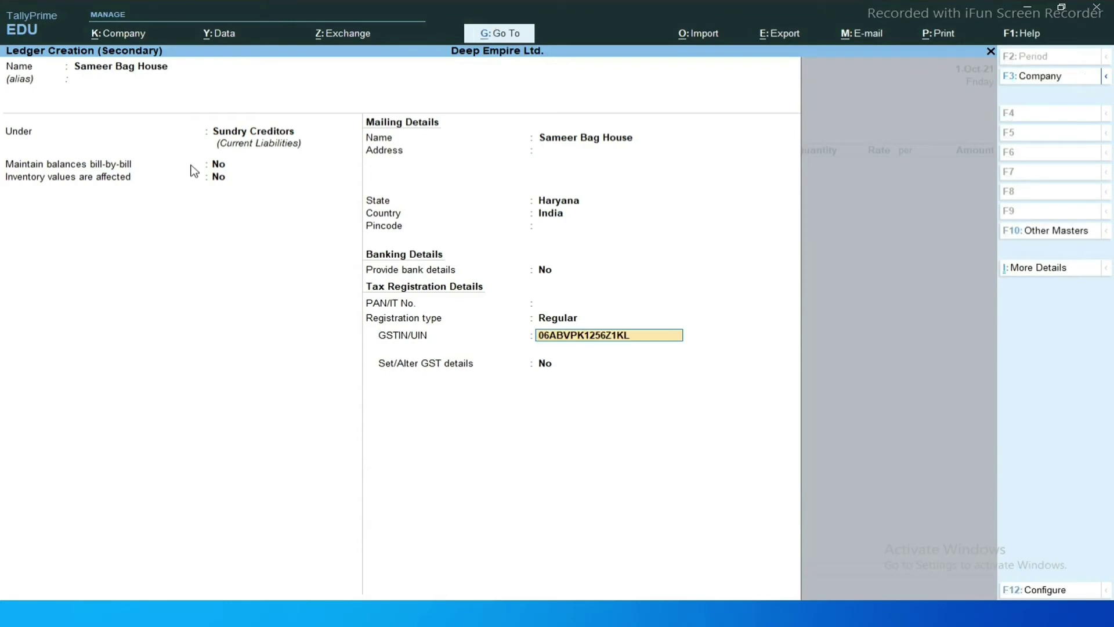
pyautogui.press('Return')
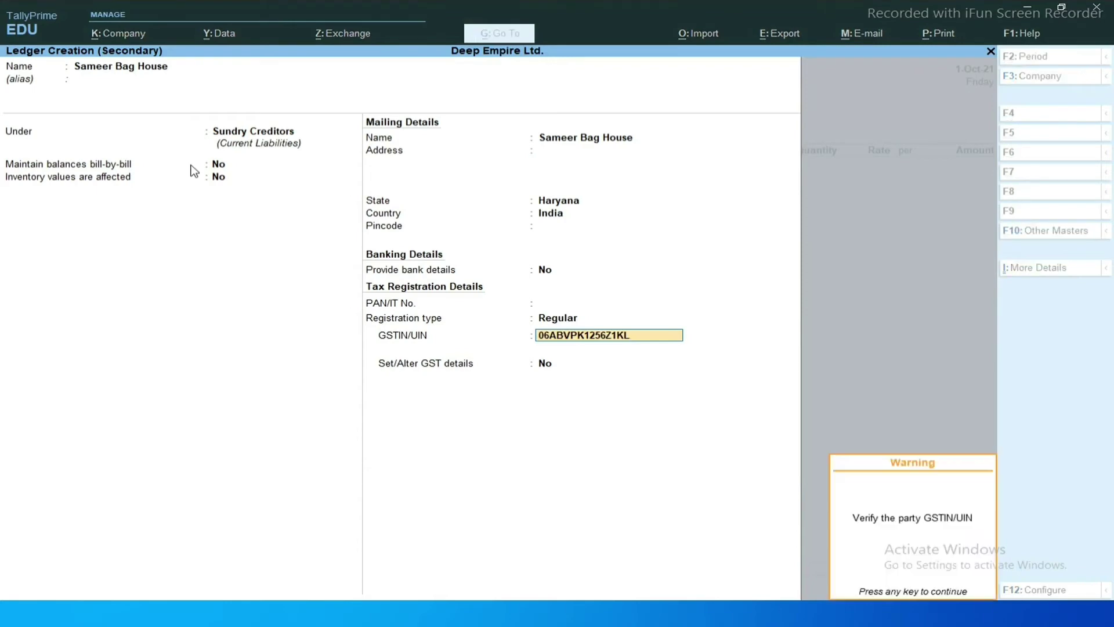
pyautogui.press('Return')
pyautogui.press('Return')
pyautogui.press('Return')
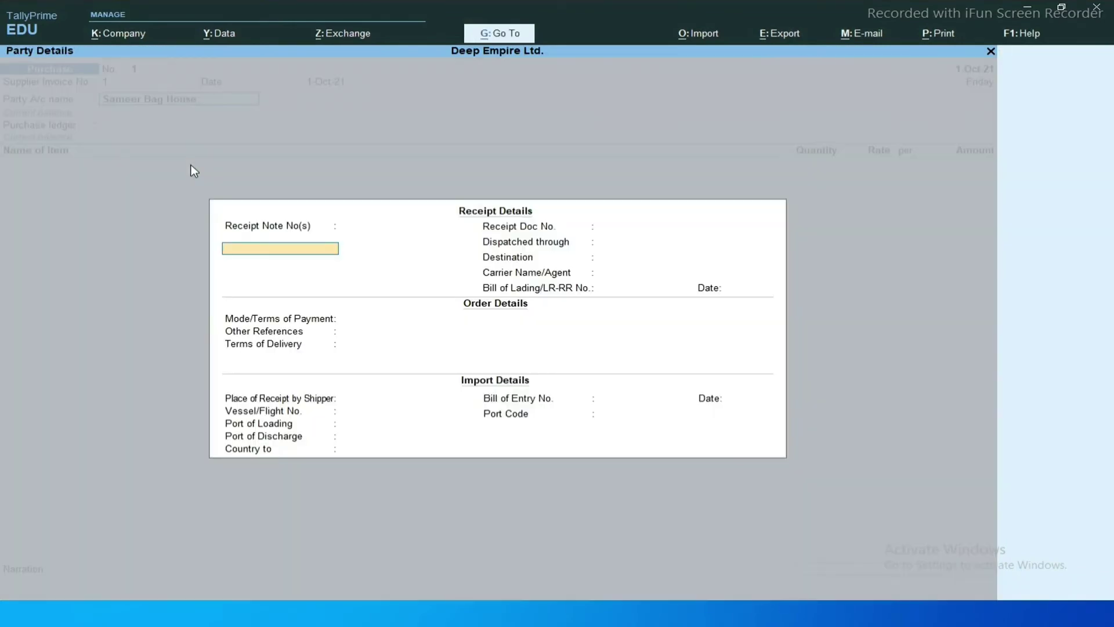
pyautogui.hotkey('ctrl', 'a')
pyautogui.hotkey('ctrl', 'a')
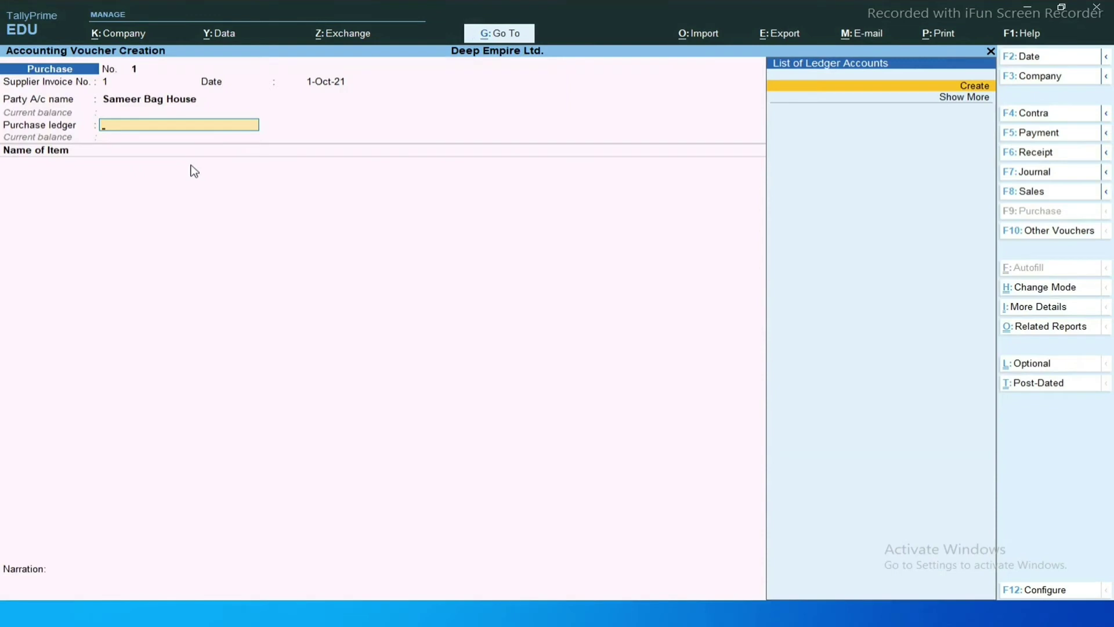
# Create a ledger named Purchase A/c under Purchase Accounts.
pyautogui.press('ctrl')
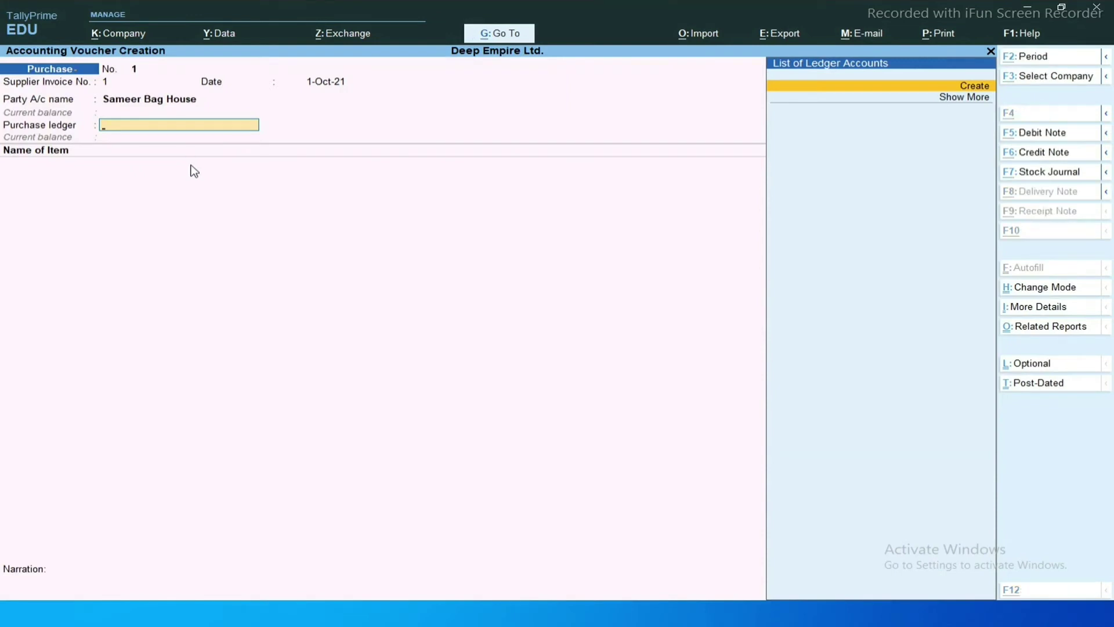
pyautogui.hotkey('alt', 'c')
pyautogui.write('Pur')
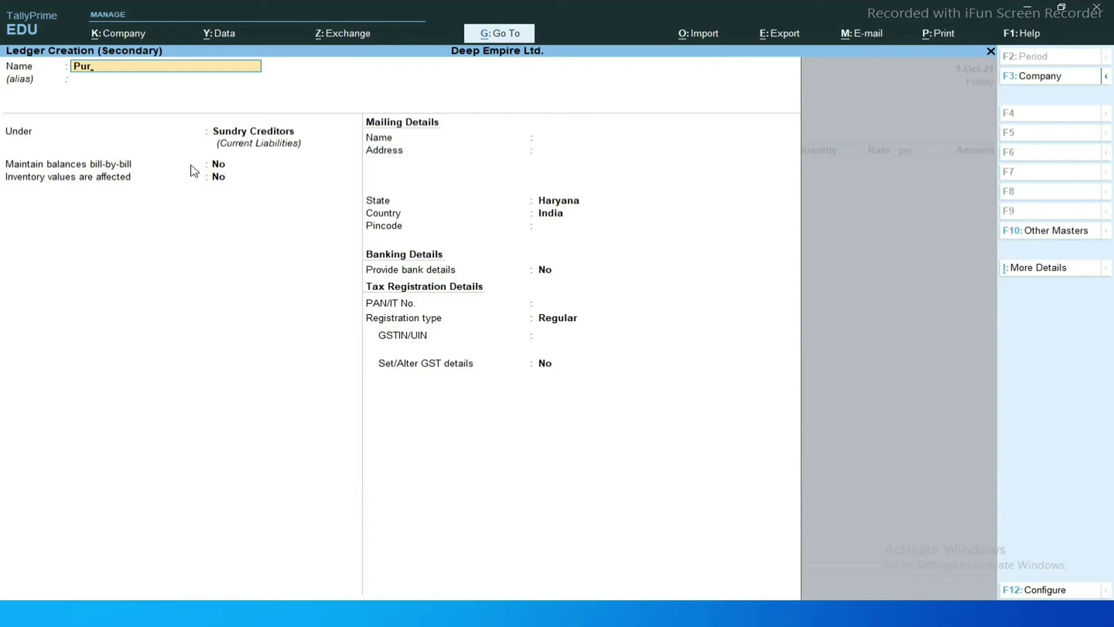
pyautogui.write('chase A/c')
pyautogui.press('Return')
pyautogui.write('pu')
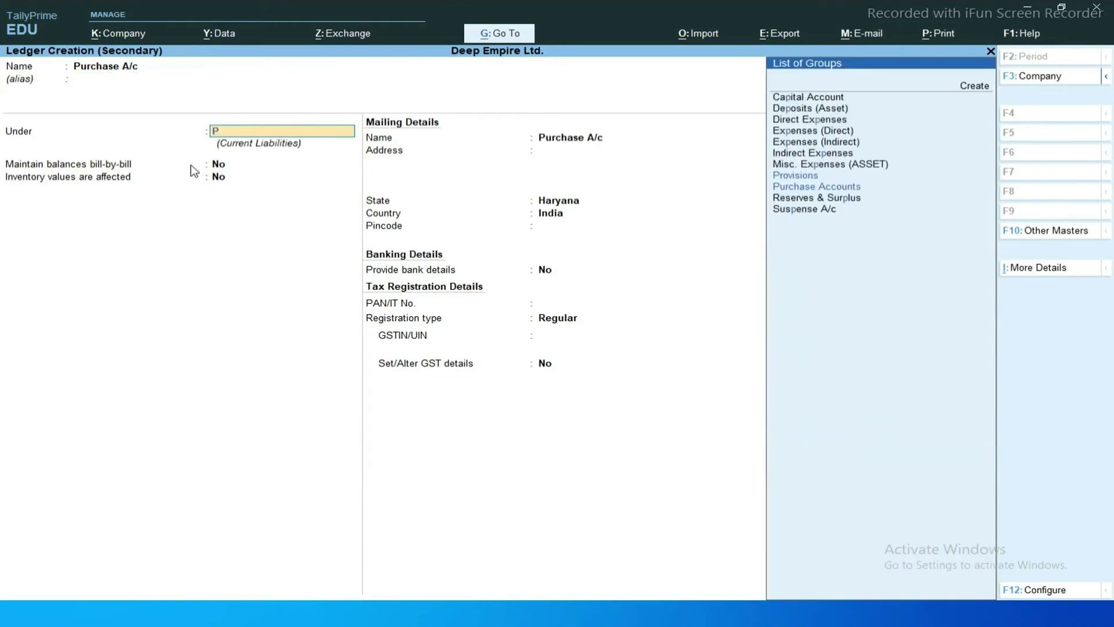
pyautogui.press('Return')
# Mark Purchase A/c as GST Applicable with supply type Goods and accept it.
pyautogui.press('Return')
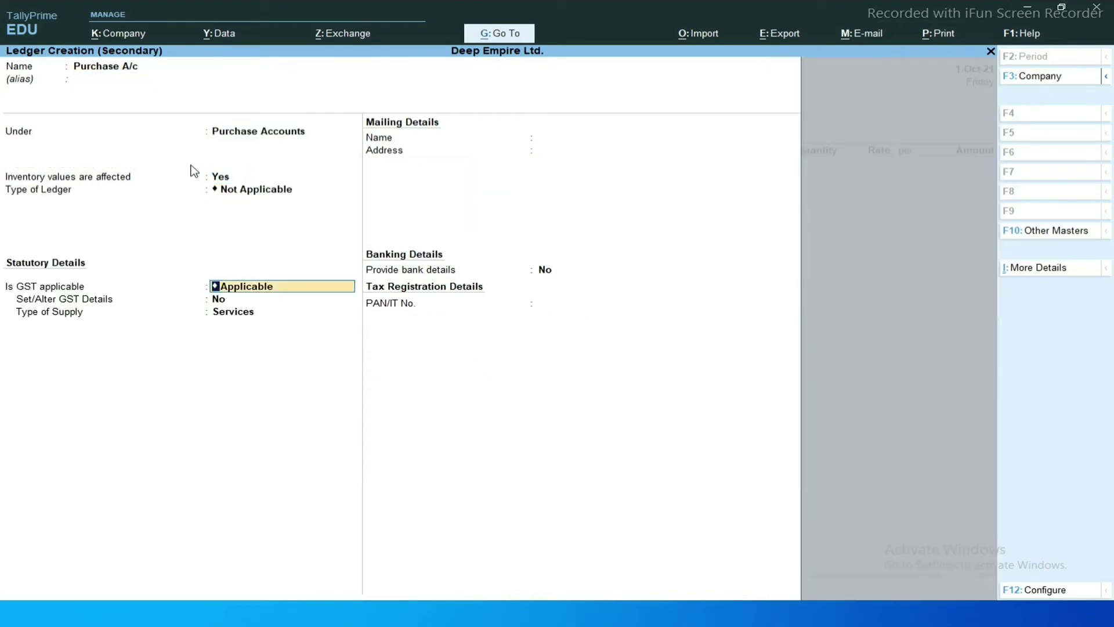
pyautogui.press('BackSpace')
pyautogui.press('Return')
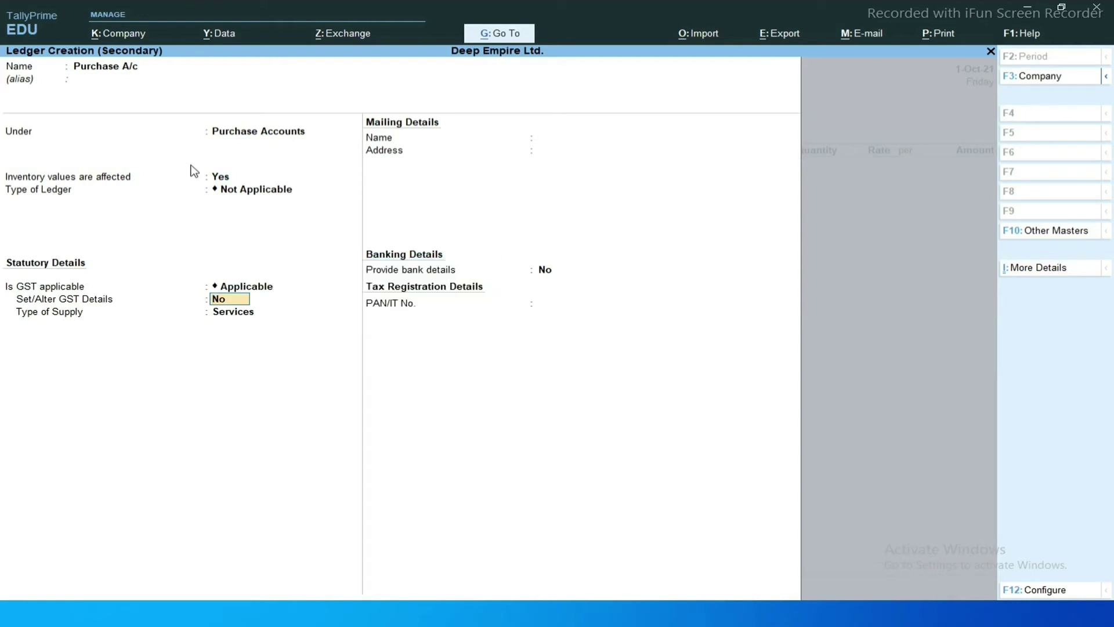
pyautogui.press('BackSpace')
pyautogui.press('Return')
pyautogui.press('Return')
pyautogui.press('Up')
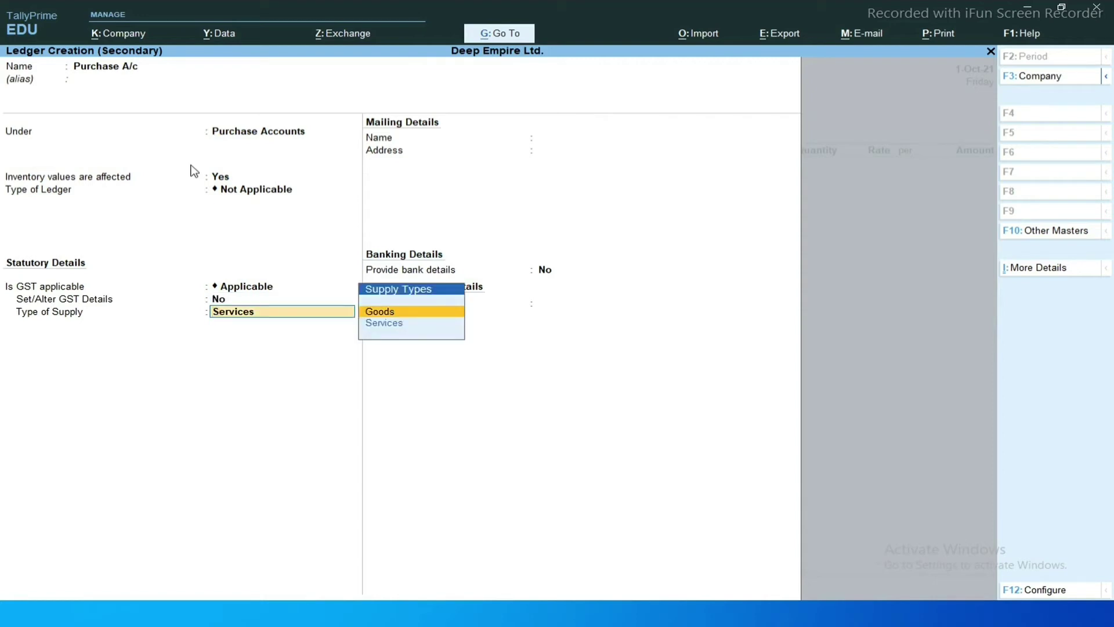
pyautogui.press('Return')
pyautogui.press('Return')
pyautogui.press('Return')
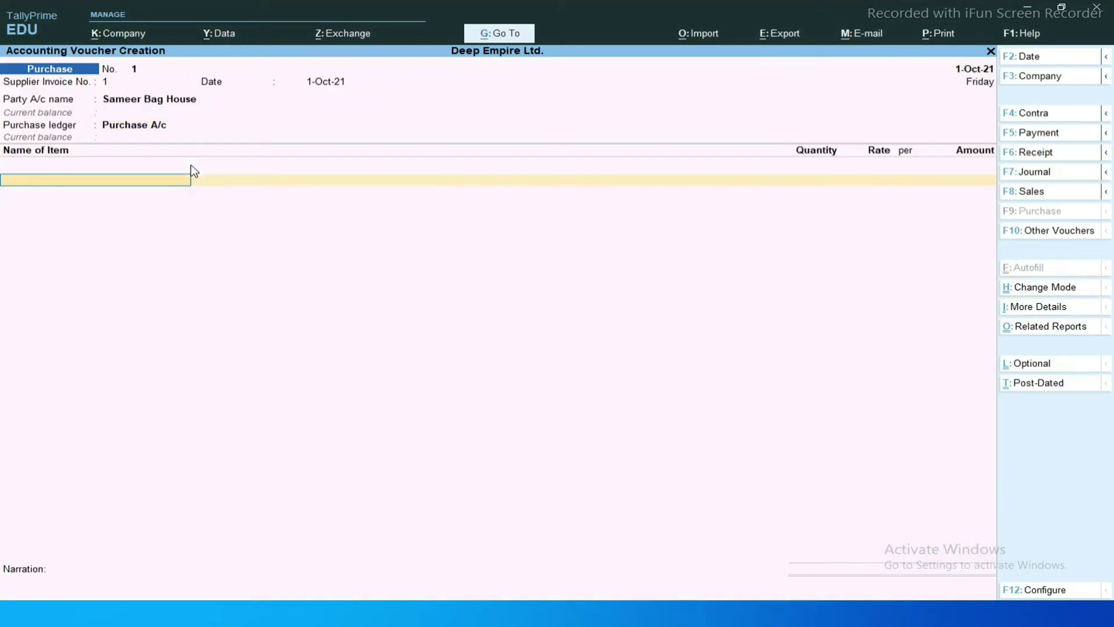
pyautogui.press('BackSpace')
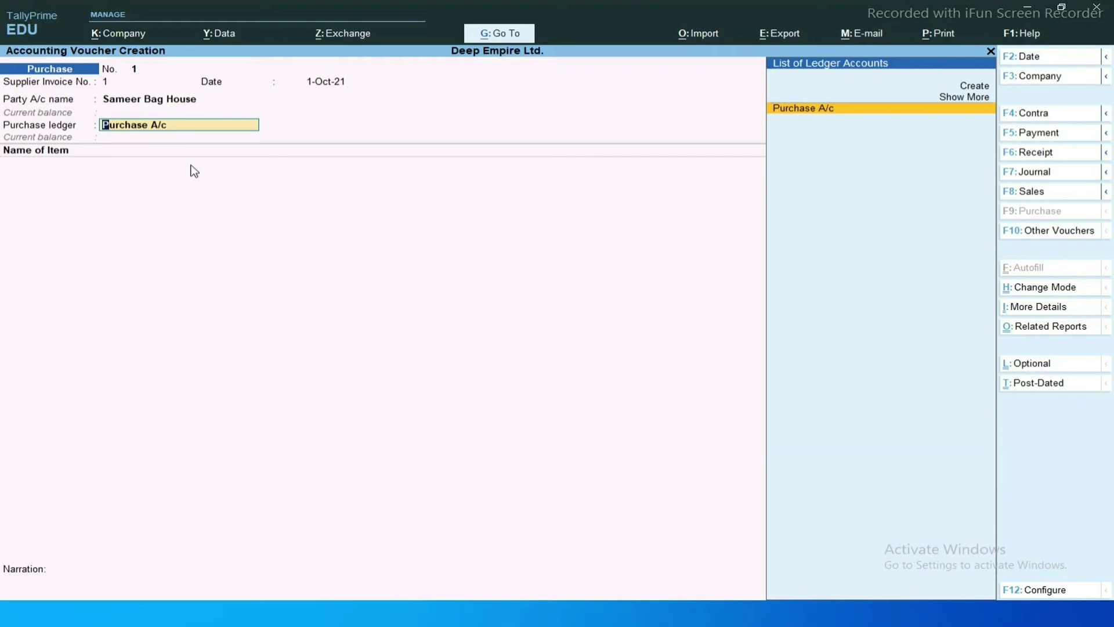
pyautogui.press('Return')
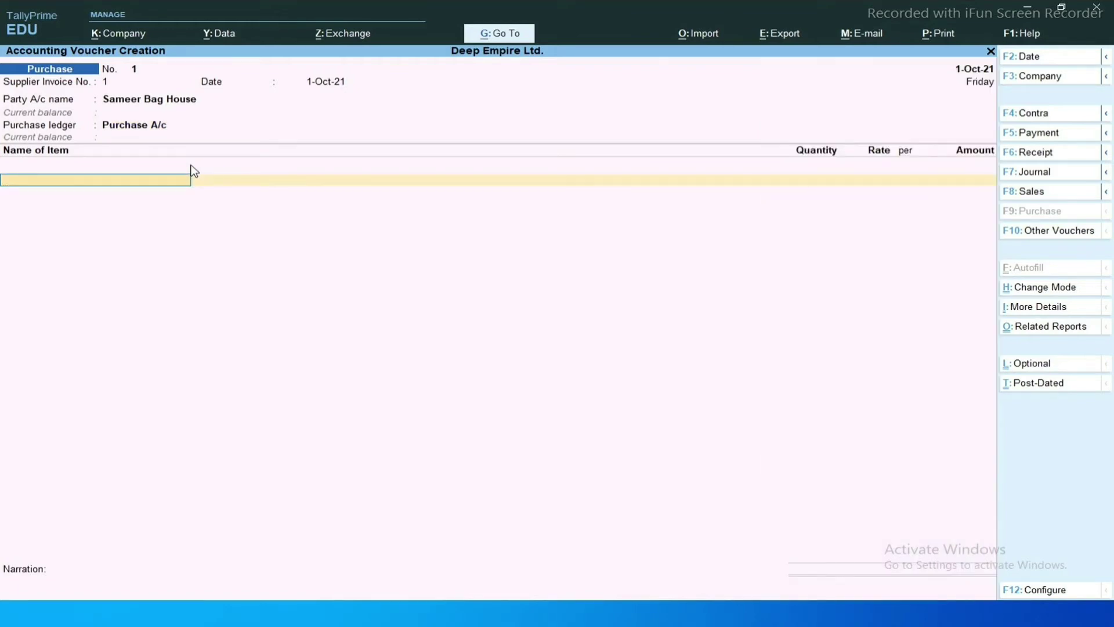
pyautogui.hotkey('alt', 'c')
# Name the new stock item Simple Bag and reach its Units field.
pyautogui.write('Si')
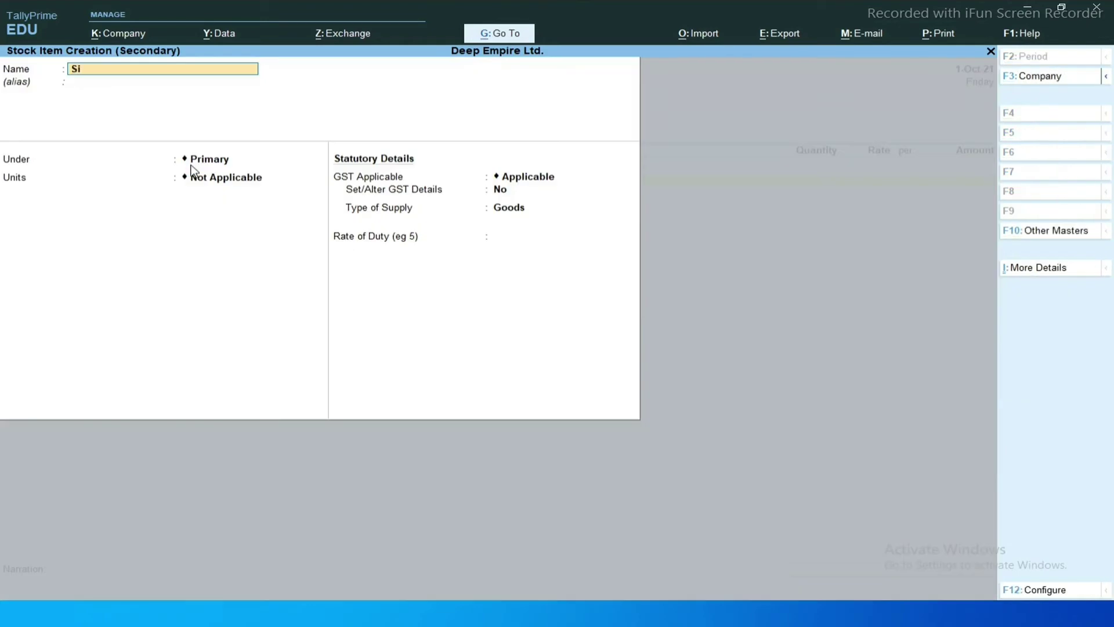
pyautogui.write('mple Bag')
pyautogui.press('Return')
pyautogui.press('Return')
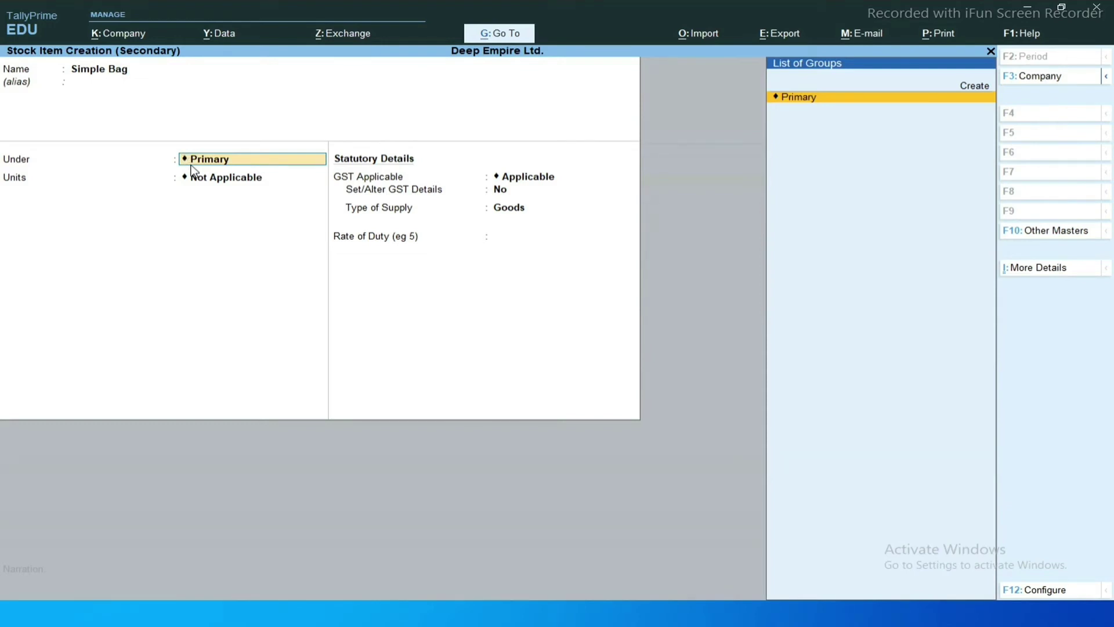
pyautogui.press('Return')
pyautogui.press('Down')
pyautogui.press('Up')
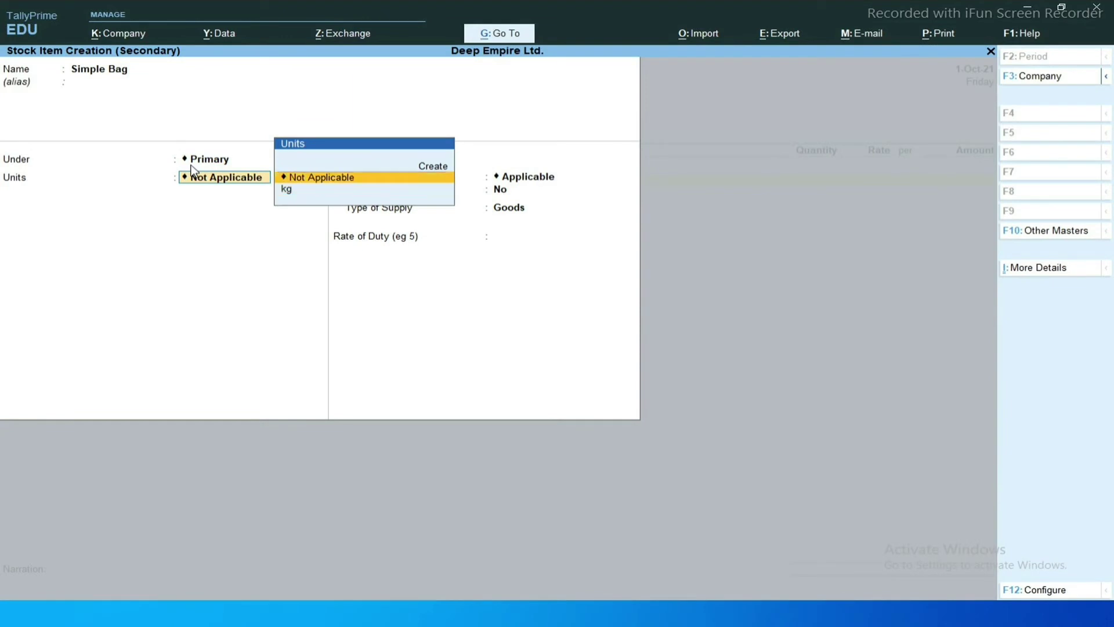
# Create unit pcs with formal name Pices and UQC PCS-PIECES.
pyautogui.hotkey('alt', 'c')
pyautogui.write('pcs')
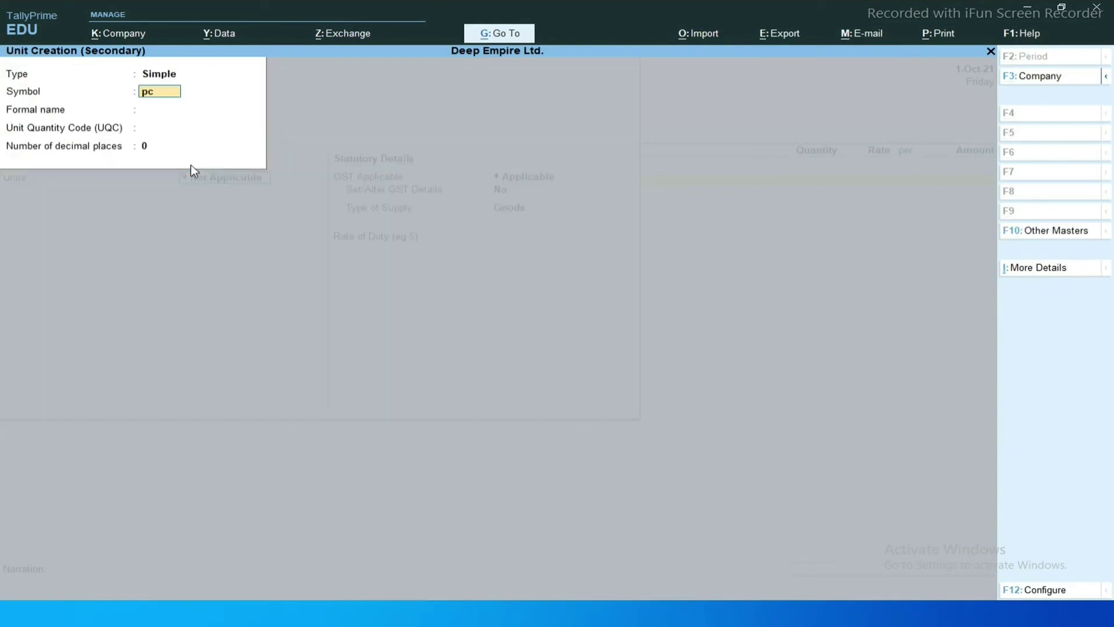
pyautogui.press('Return')
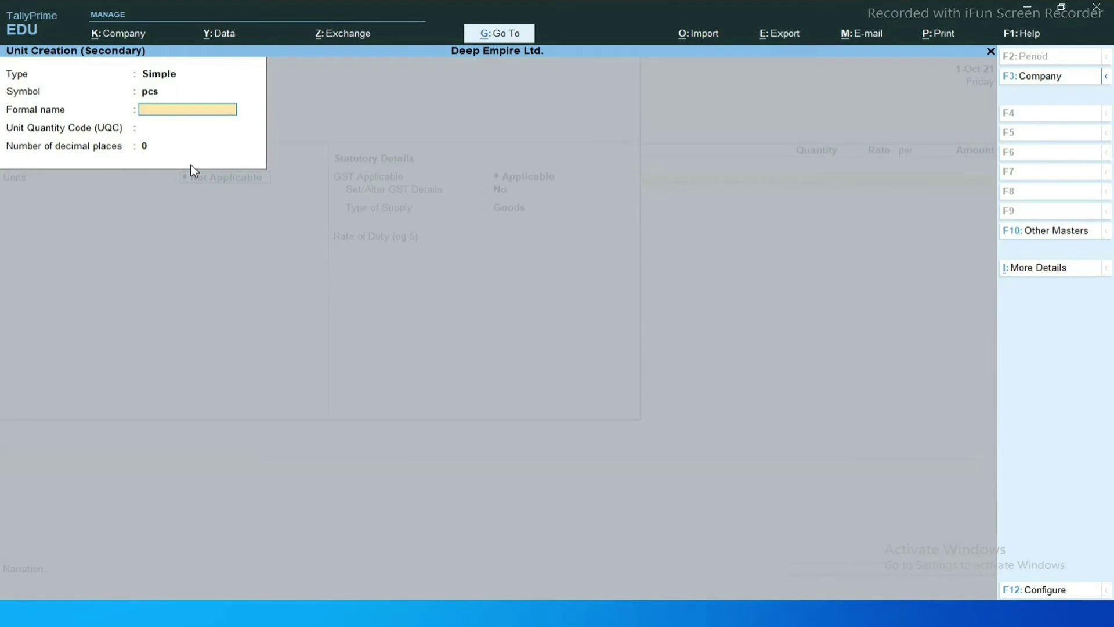
pyautogui.write('Pices')
pyautogui.press('Return')
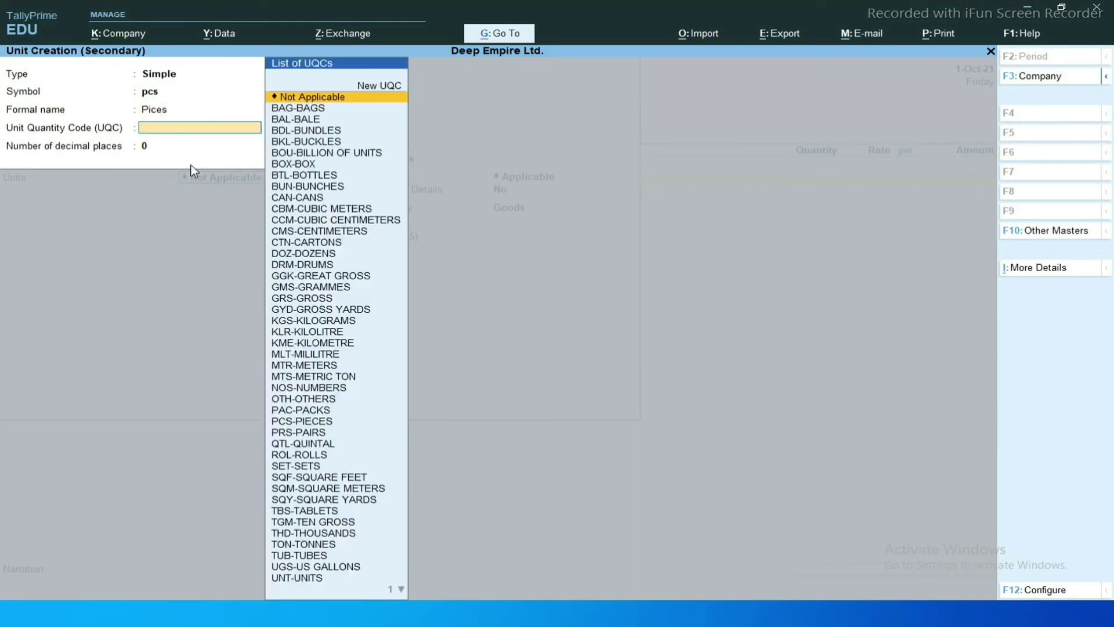
pyautogui.write('pcs')
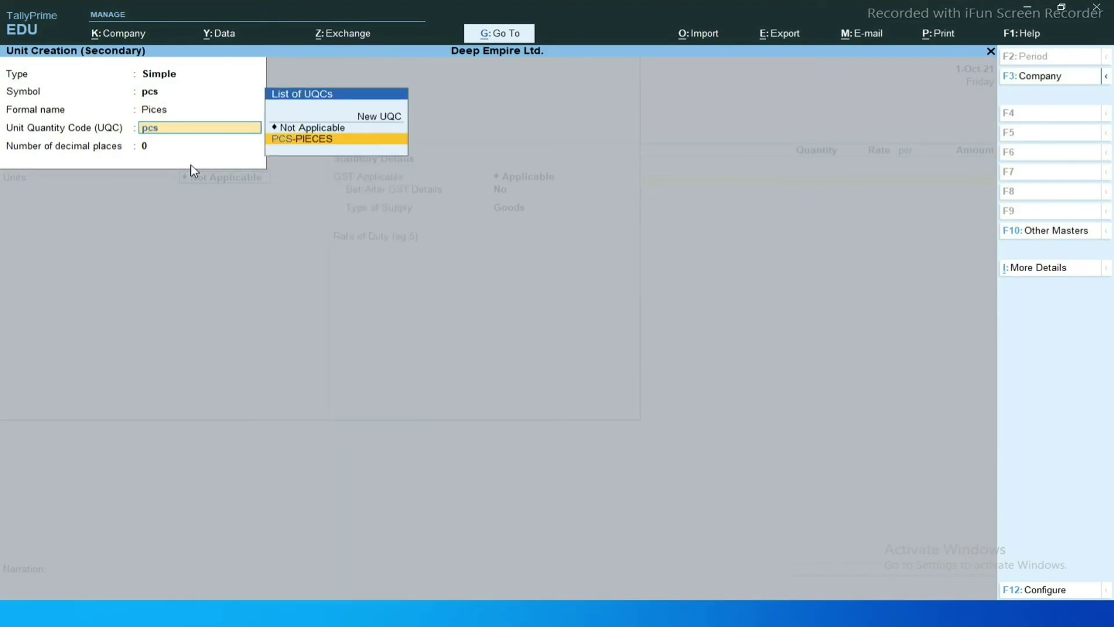
pyautogui.press('Return')
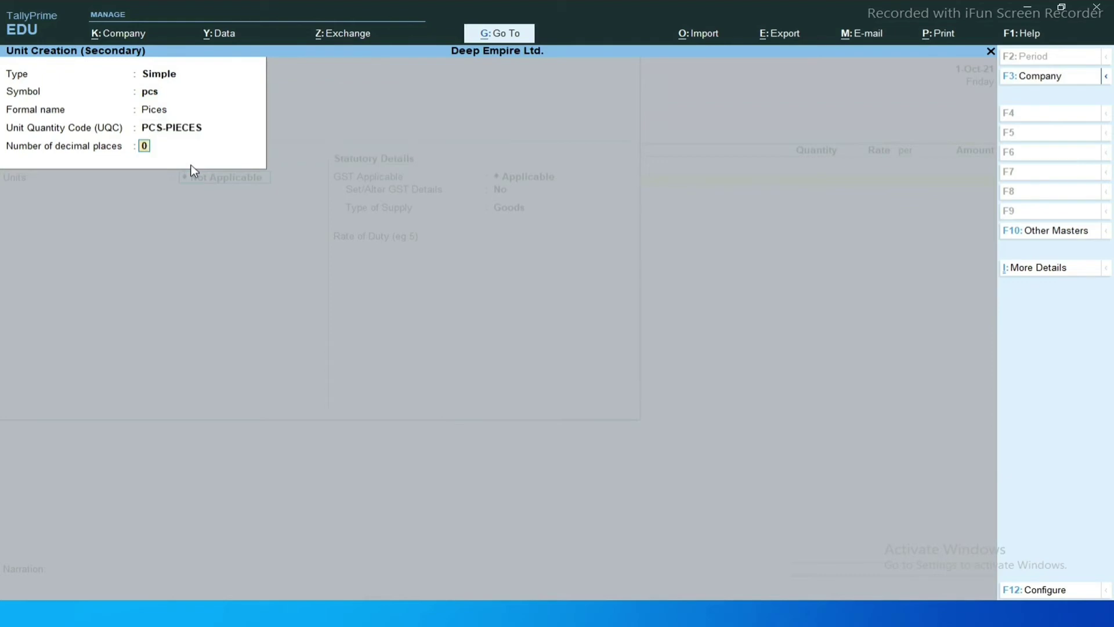
pyautogui.press('Return')
pyautogui.press('Return')
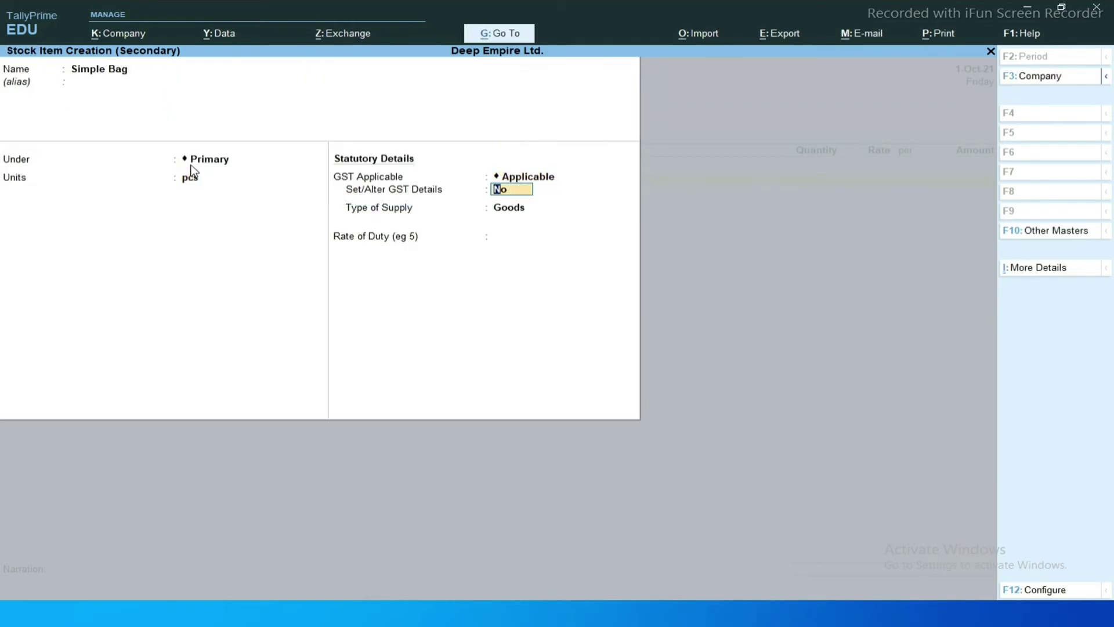
# Enable GST details with description Simple bag and HSN/SAC 4545.
pyautogui.press('y')
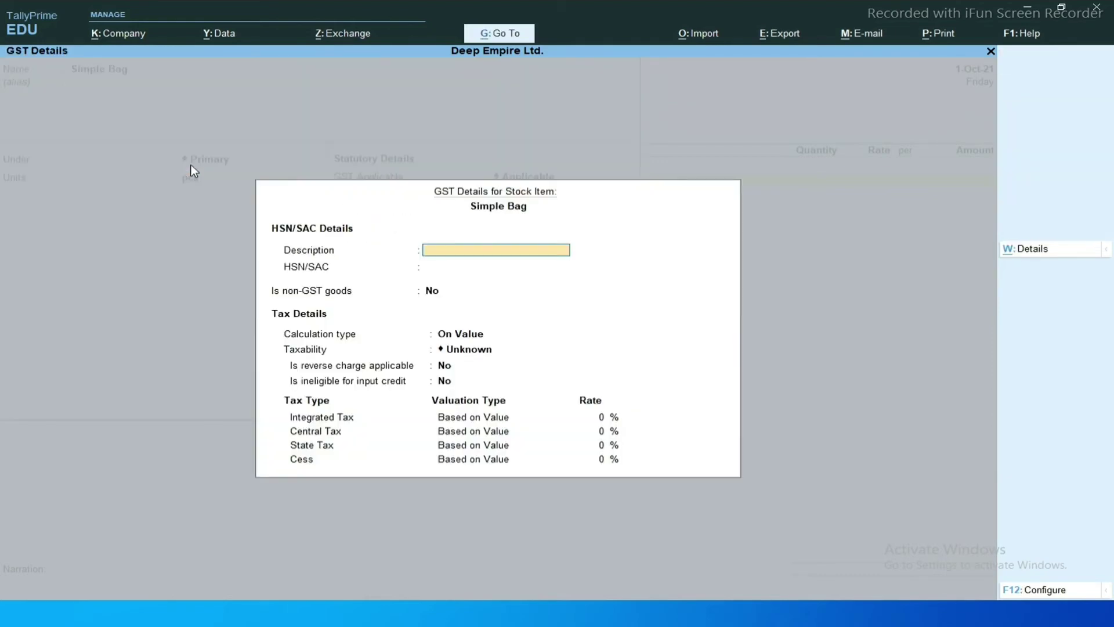
pyautogui.write('Simple bag')
pyautogui.press('Return')
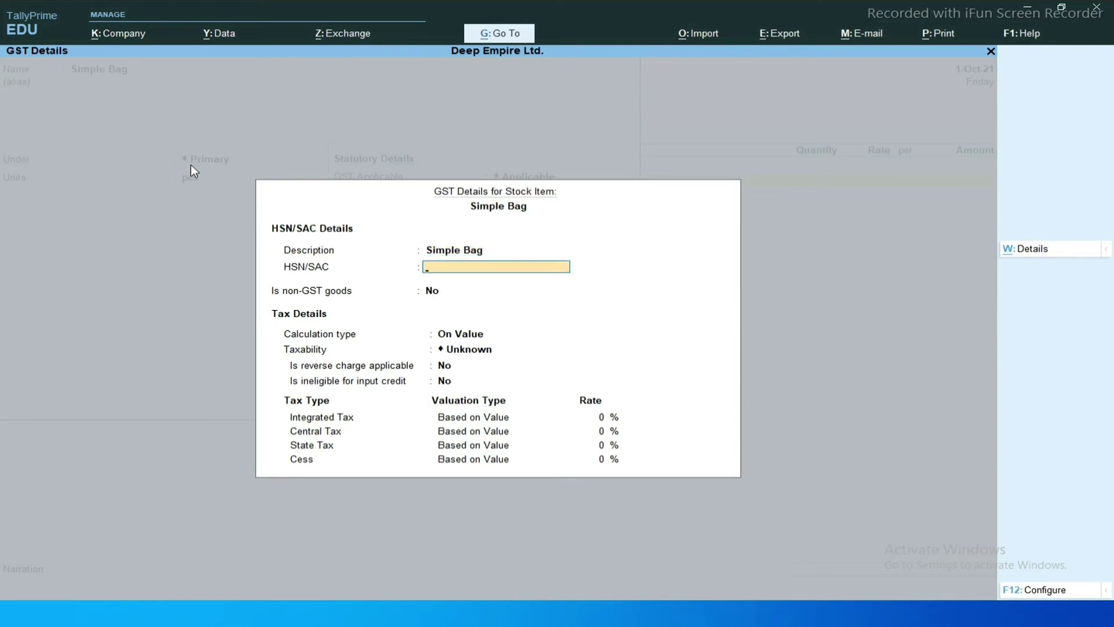
pyautogui.write('45')
pyautogui.hotkey('alt', 'Tab')
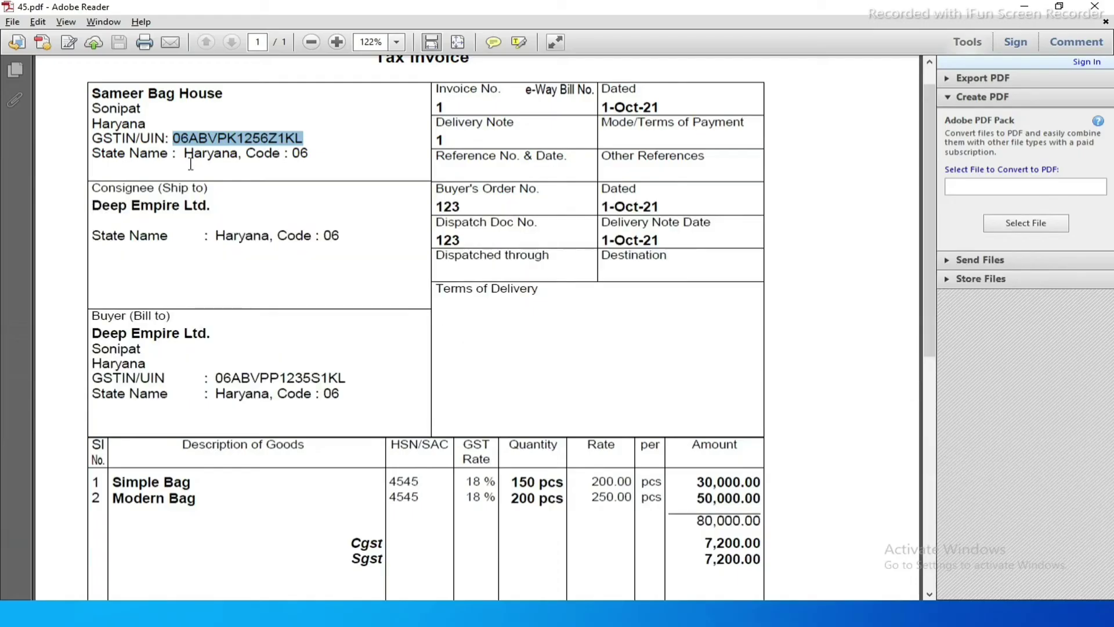
pyautogui.hotkey('alt', 'Tab')
pyautogui.write('45')
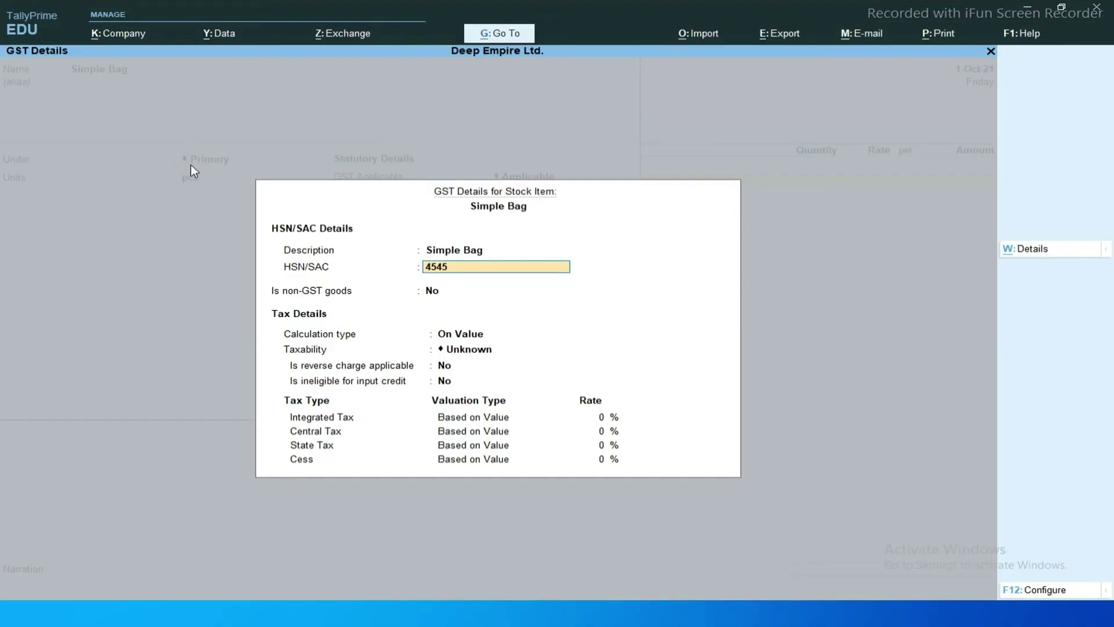
pyautogui.press('Return')
pyautogui.press('Return')
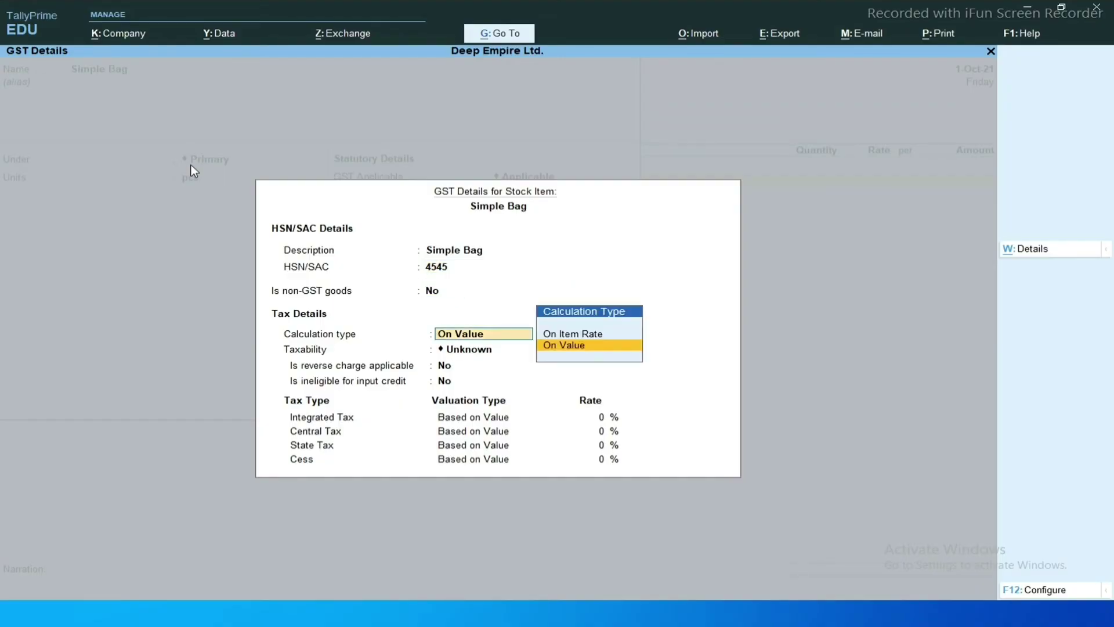
# Set On Value calculation, Taxable status and 18% integrated tax, then close GST details.
pyautogui.press('Return')
pyautogui.press('Down')
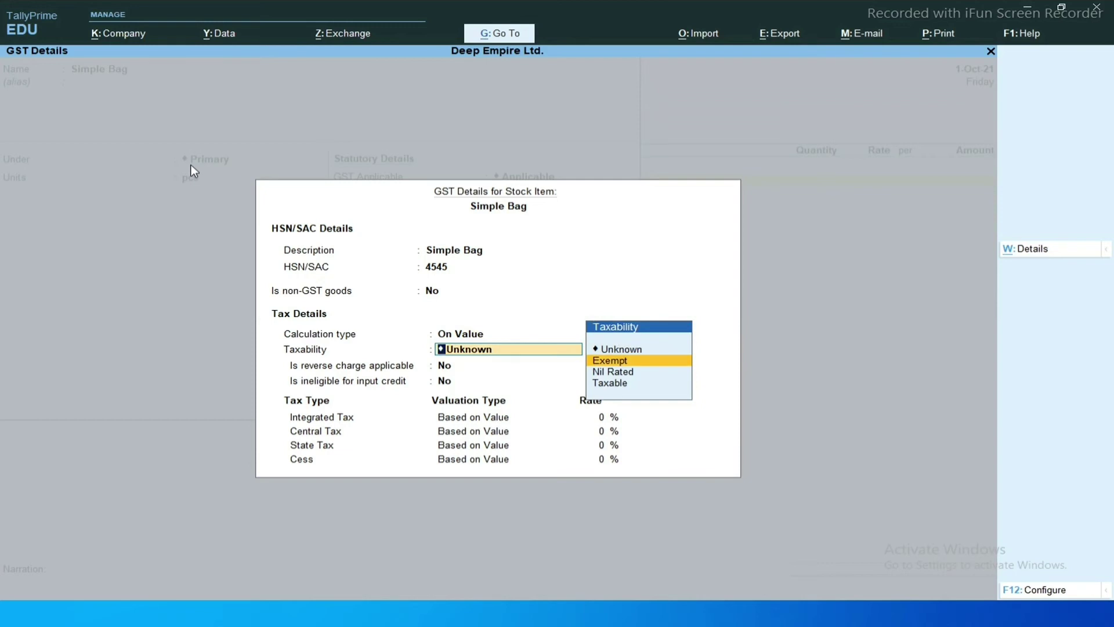
pyautogui.press('Up')
pyautogui.press('Down')
pyautogui.press('Up')
pyautogui.press('Down')
pyautogui.press('Down')
pyautogui.press('Down')
pyautogui.press('Up')
pyautogui.press('Up')
pyautogui.press('Down')
pyautogui.press('Down')
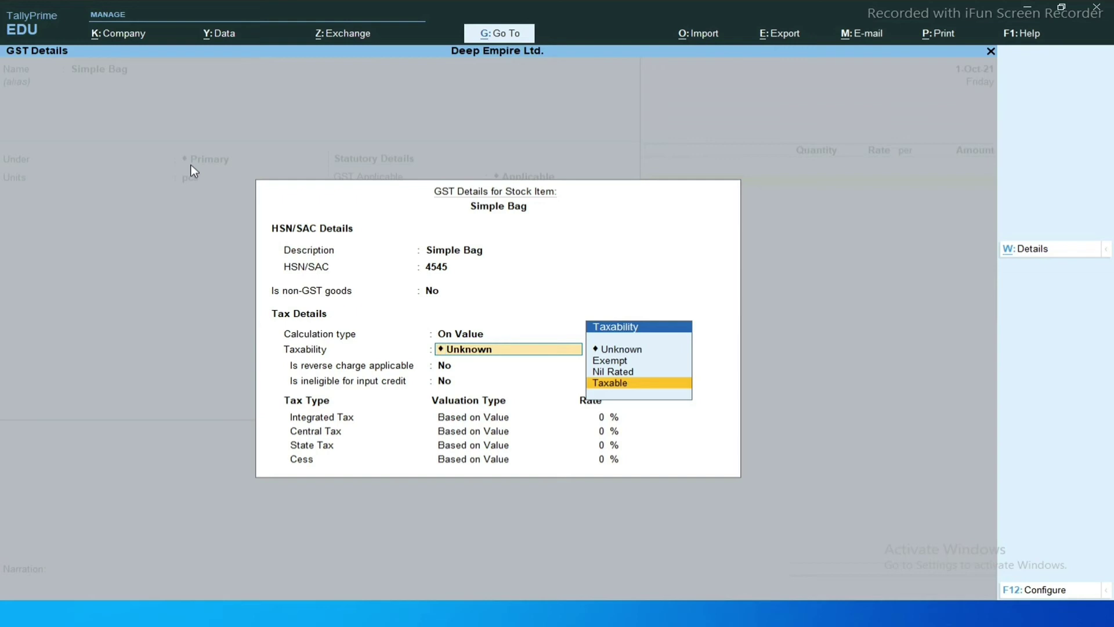
pyautogui.press('Return')
pyautogui.press('Return')
pyautogui.press('Return')
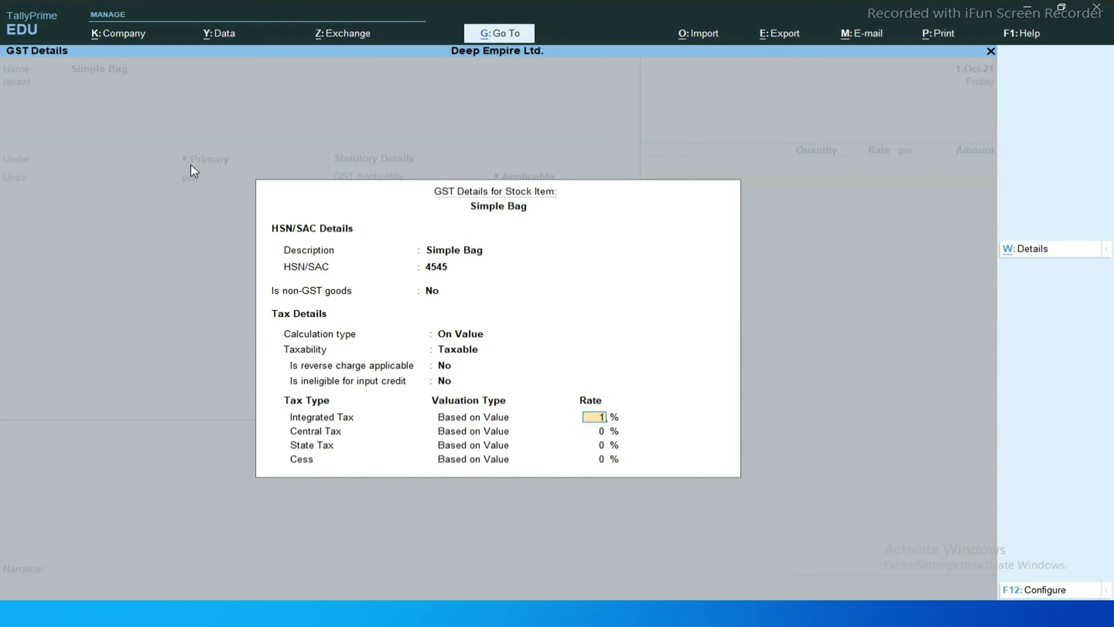
pyautogui.write('18')
pyautogui.press('Return')
pyautogui.press('Return')
pyautogui.press('Return')
pyautogui.press('Return')
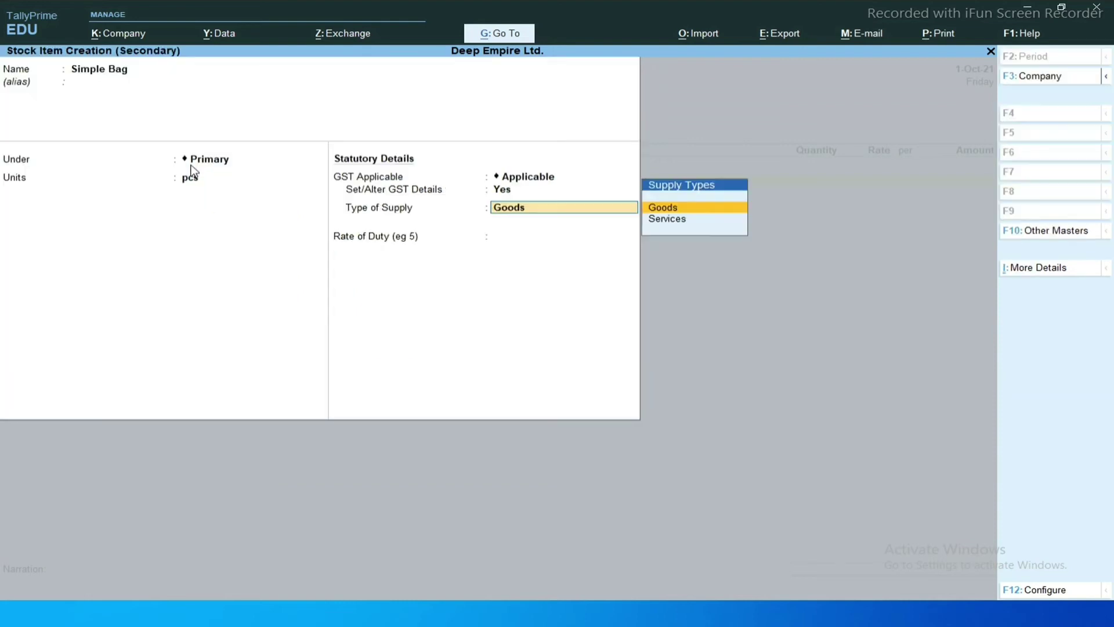
pyautogui.press('Return')
pyautogui.press('Return')
pyautogui.press('Return')
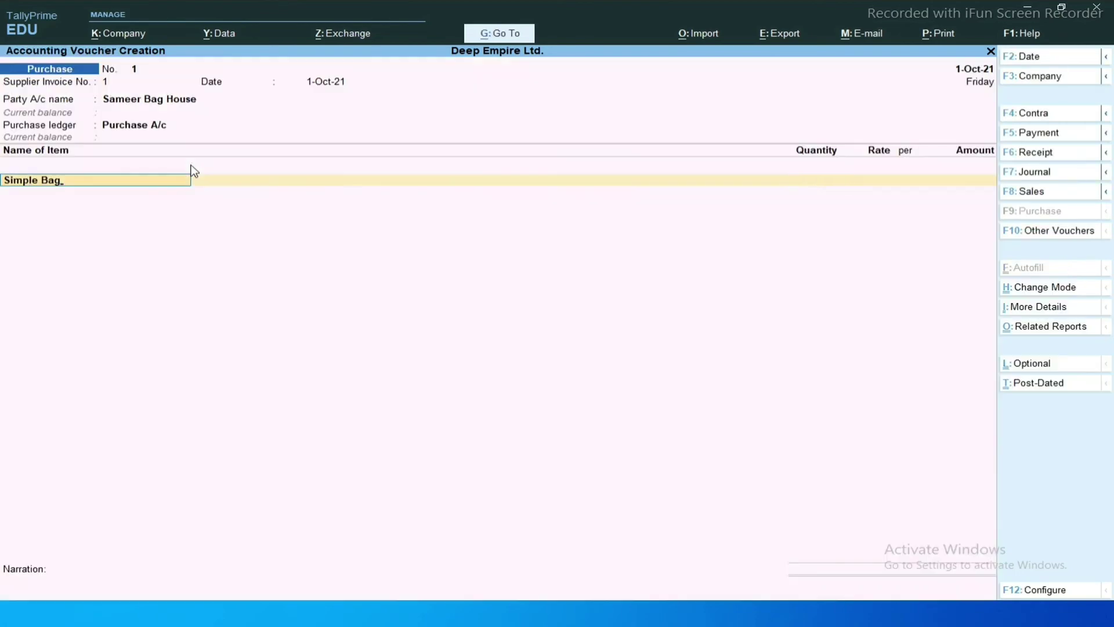
# Add Simple Bag at 150 pcs @ 200.00, amounting to 30,000.00, checking the invoice PDF.
pyautogui.press('Return')
pyautogui.press('ctrl')
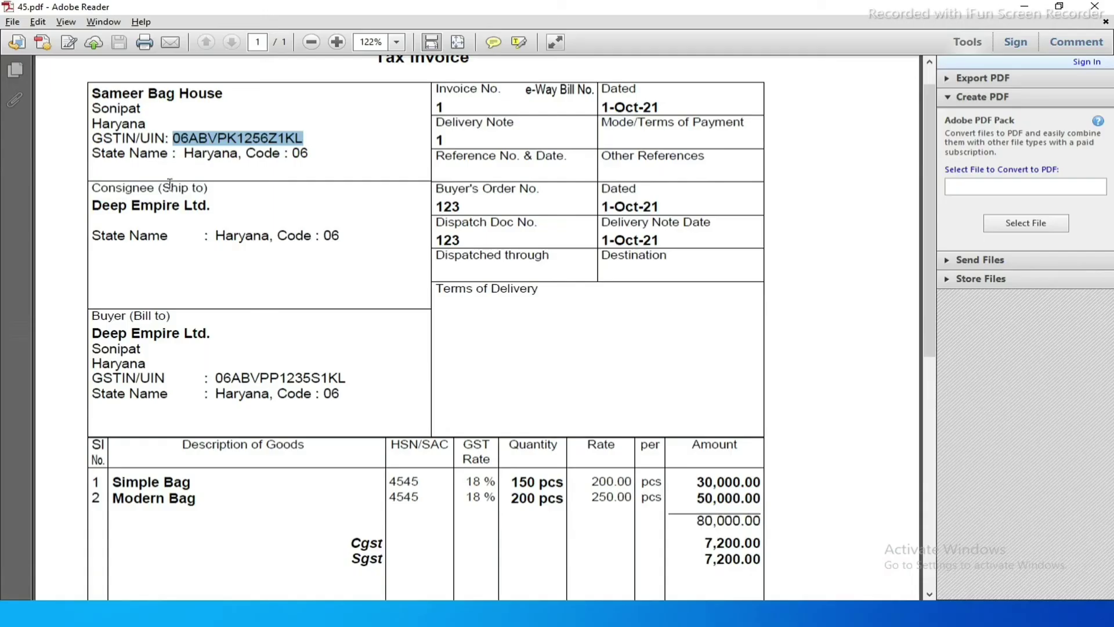
pyautogui.scroll(-5, 156, 200)
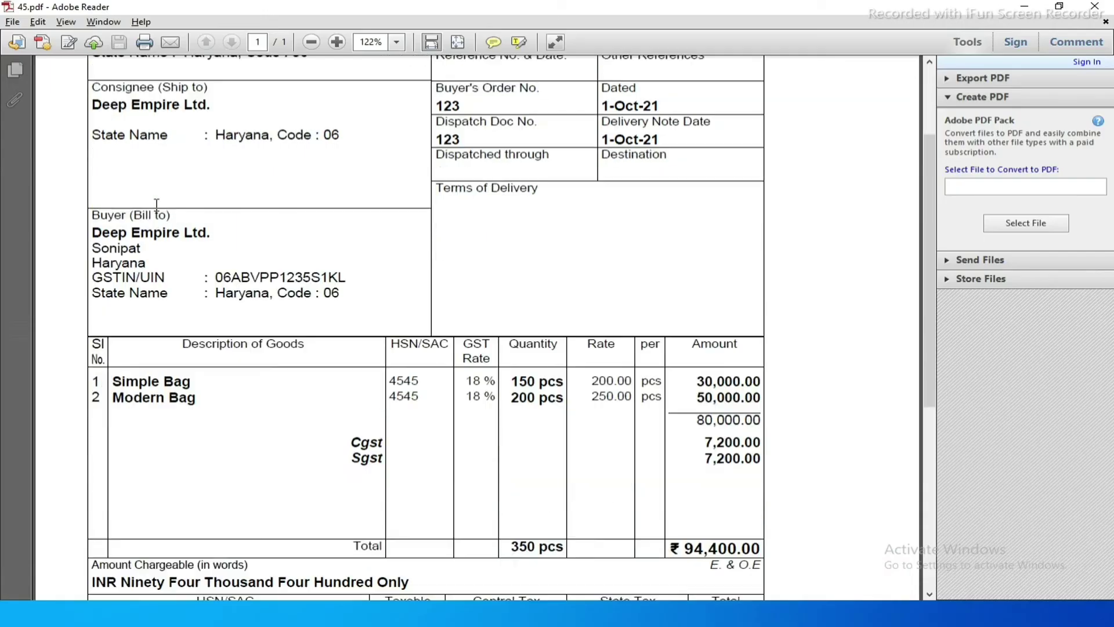
pyautogui.scroll(-2, 156, 204)
pyautogui.hotkey('alt', 'Tab')
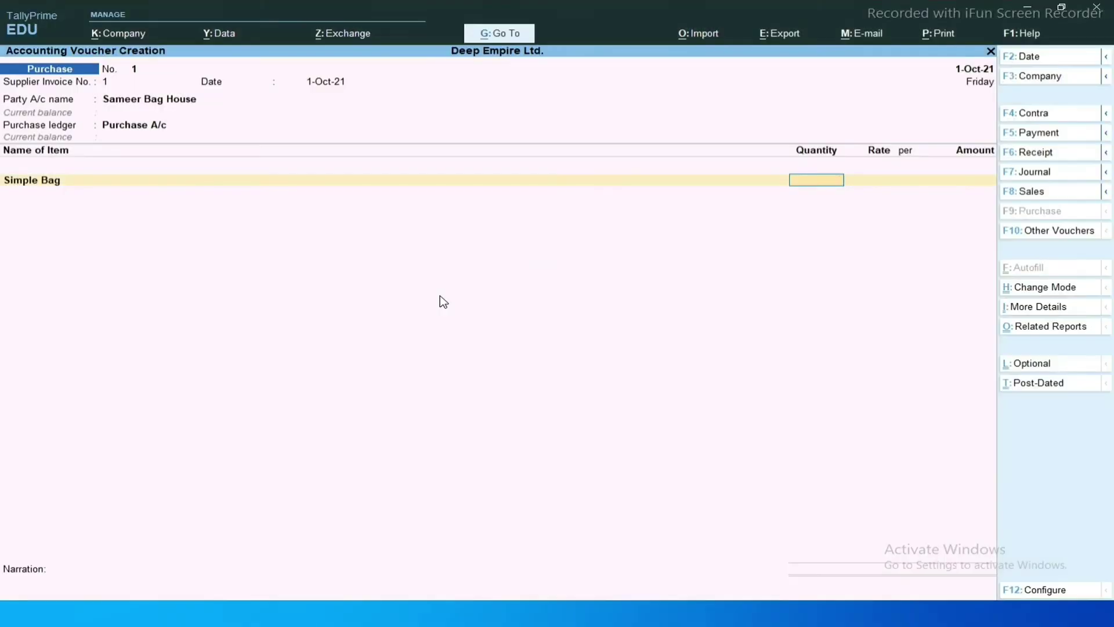
pyautogui.write('150')
pyautogui.press('Return')
pyautogui.write('200')
pyautogui.press('Return')
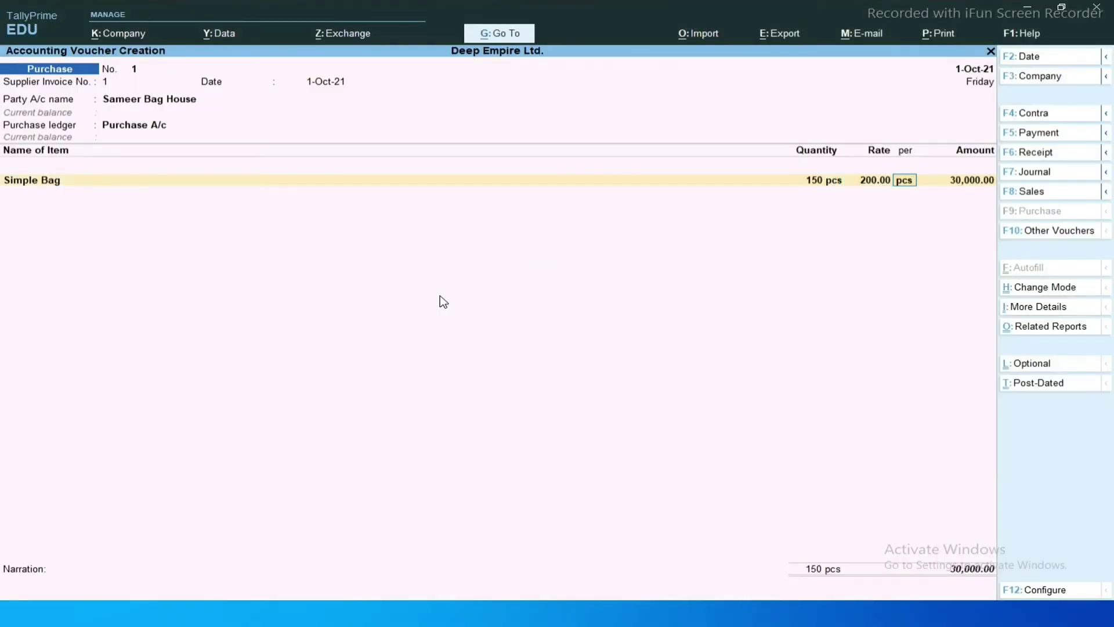
pyautogui.press('Return')
pyautogui.press('Return')
pyautogui.press('ctrl')
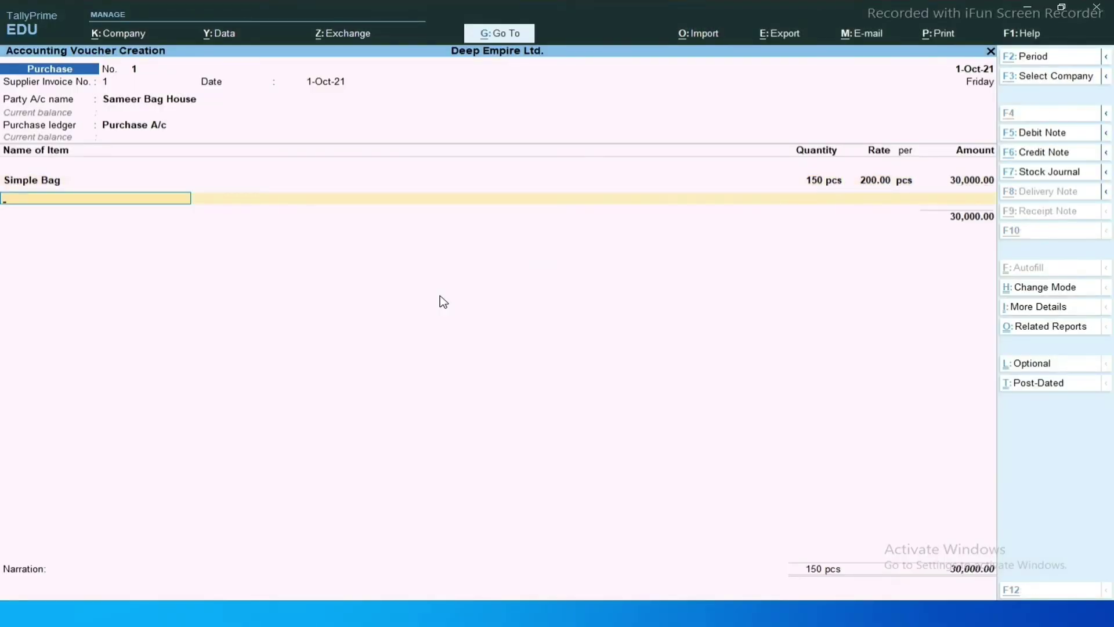
# Dismiss the accidental e-mail report and stray item form, then start the 'Modren Bag' stock item.
pyautogui.hotkey('alt', 'Tab')
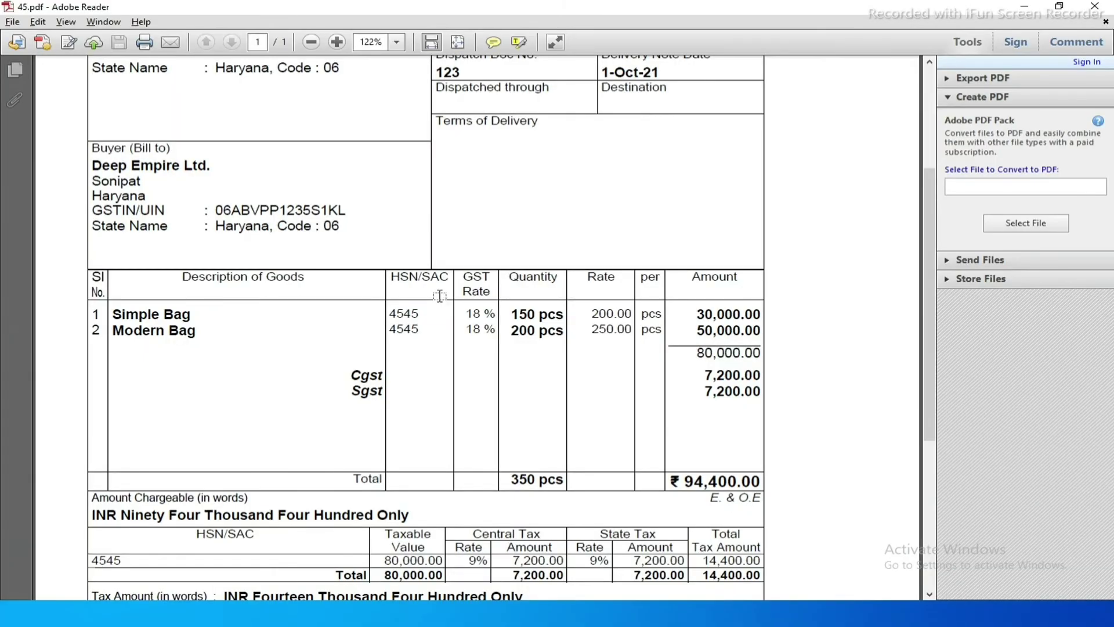
pyautogui.hotkey('alt', 'Tab')
pyautogui.hotkey('alt', 'c')
pyautogui.hotkey('alt', 'm')
pyautogui.press('Return')
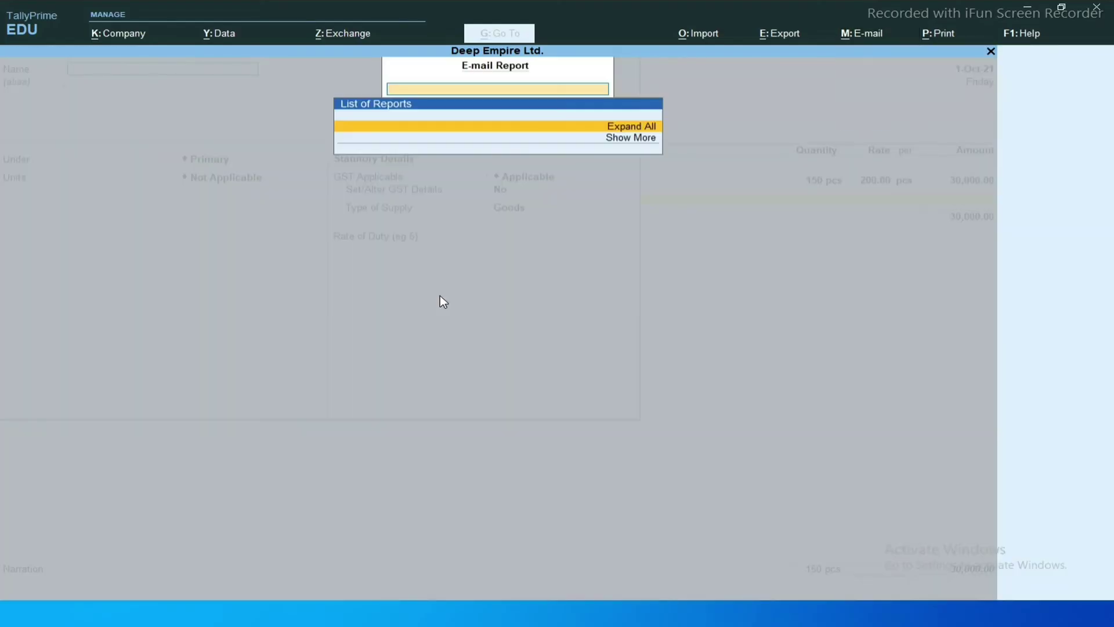
pyautogui.press('Escape')
pyautogui.press('Escape')
pyautogui.press('y')
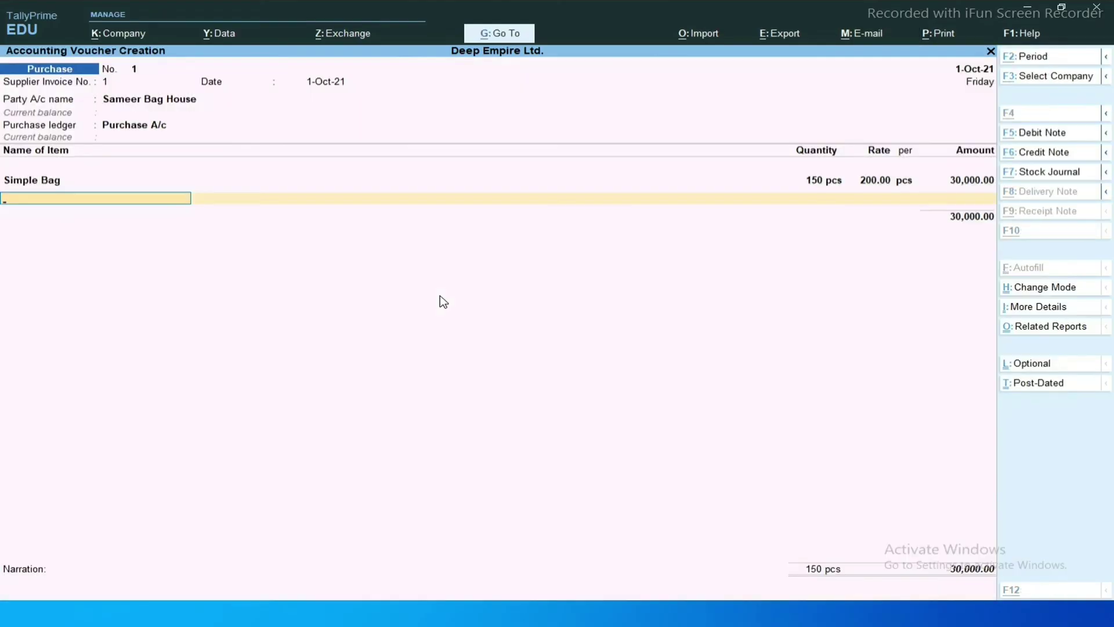
pyautogui.hotkey('alt', 'c')
pyautogui.write('Modren')
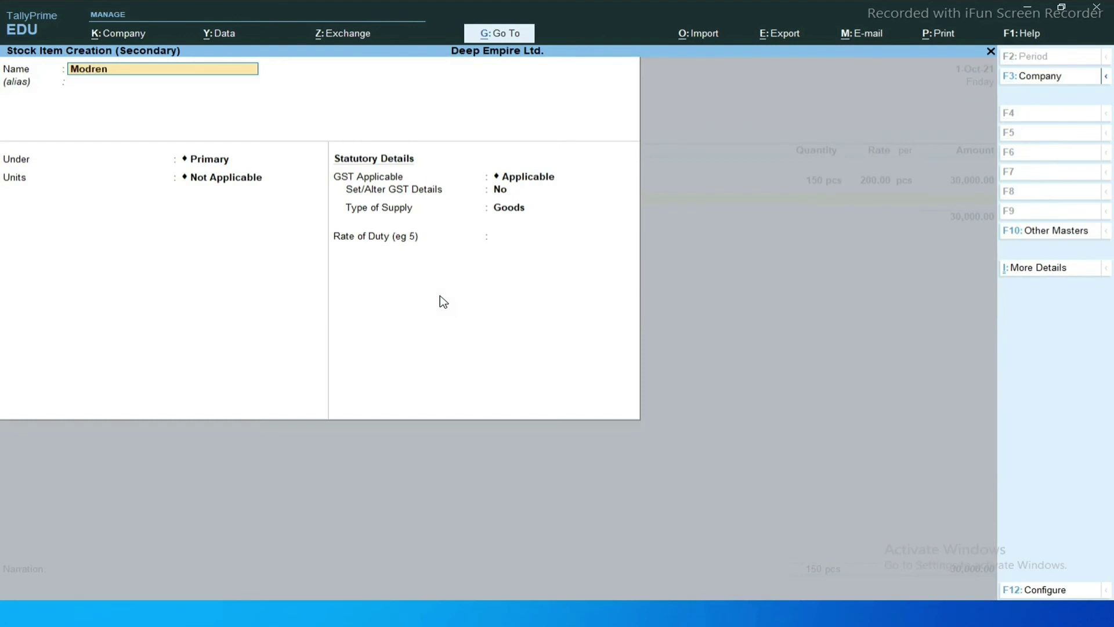
pyautogui.write(' Bag')
# Define Modren Bag with unit pcs, HSN 4545, Taxable, and 18% integrated tax.
pyautogui.press('Return')
pyautogui.press('Return')
pyautogui.press('Return')
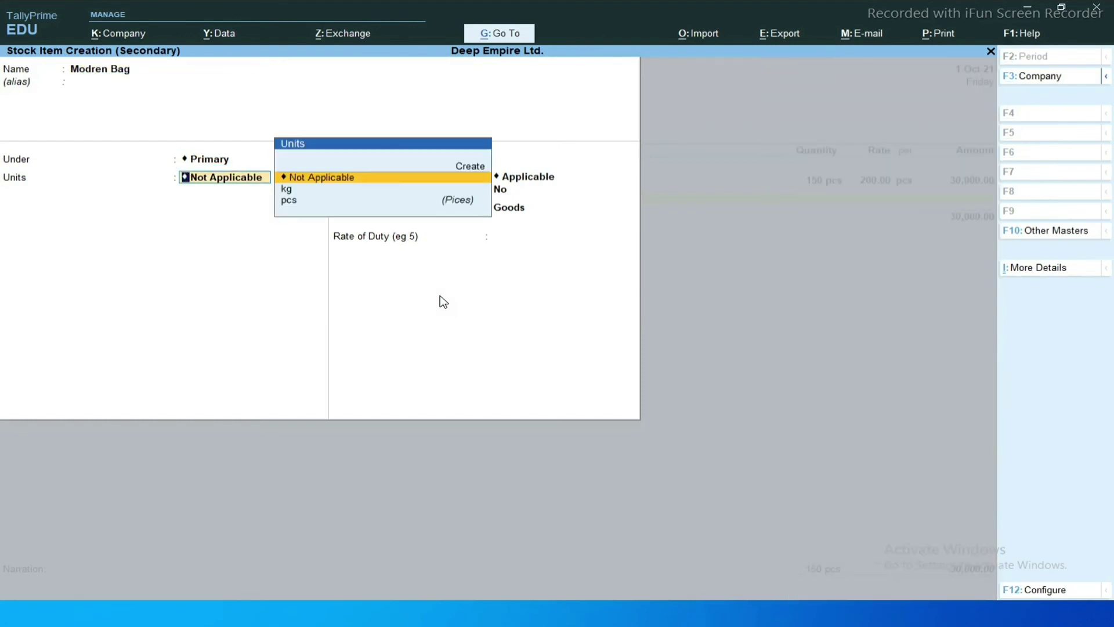
pyautogui.press('Down')
pyautogui.press('Down')
pyautogui.press('Return')
pyautogui.press('Return')
pyautogui.press('y')
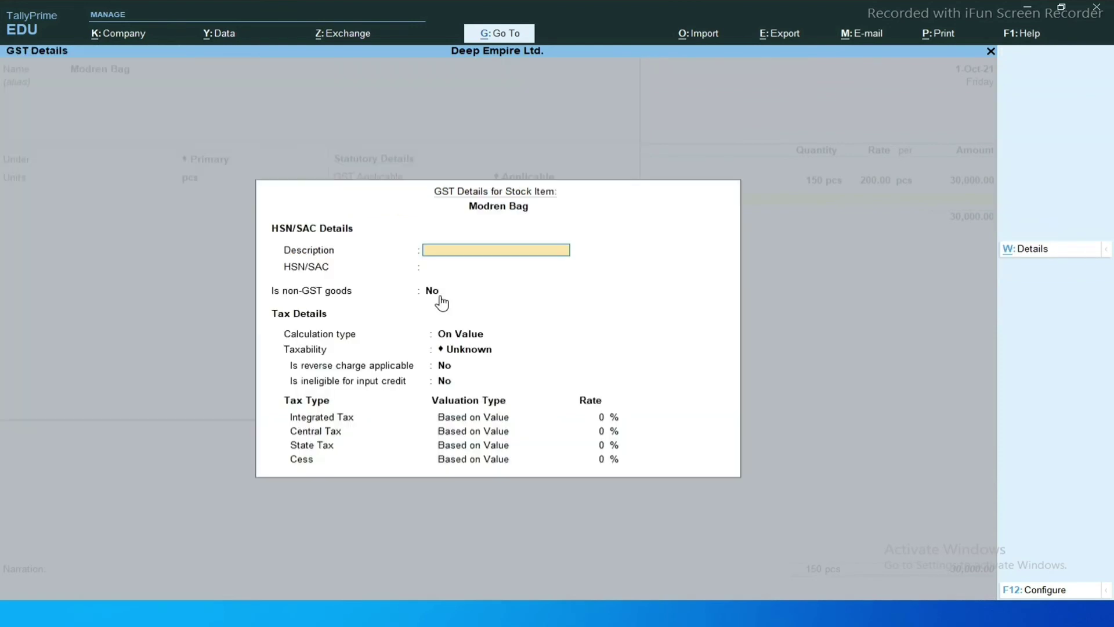
pyautogui.press('Return')
pyautogui.write('4545')
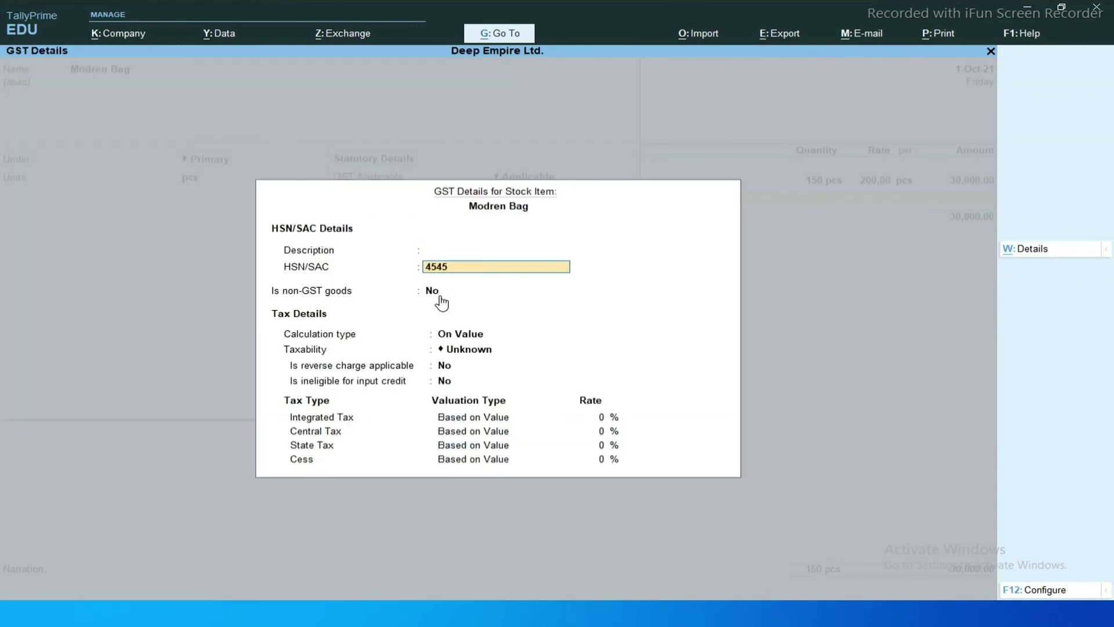
pyautogui.press('Return')
pyautogui.press('Return')
pyautogui.press('Return')
pyautogui.press('Down')
pyautogui.press('Down')
pyautogui.press('Down')
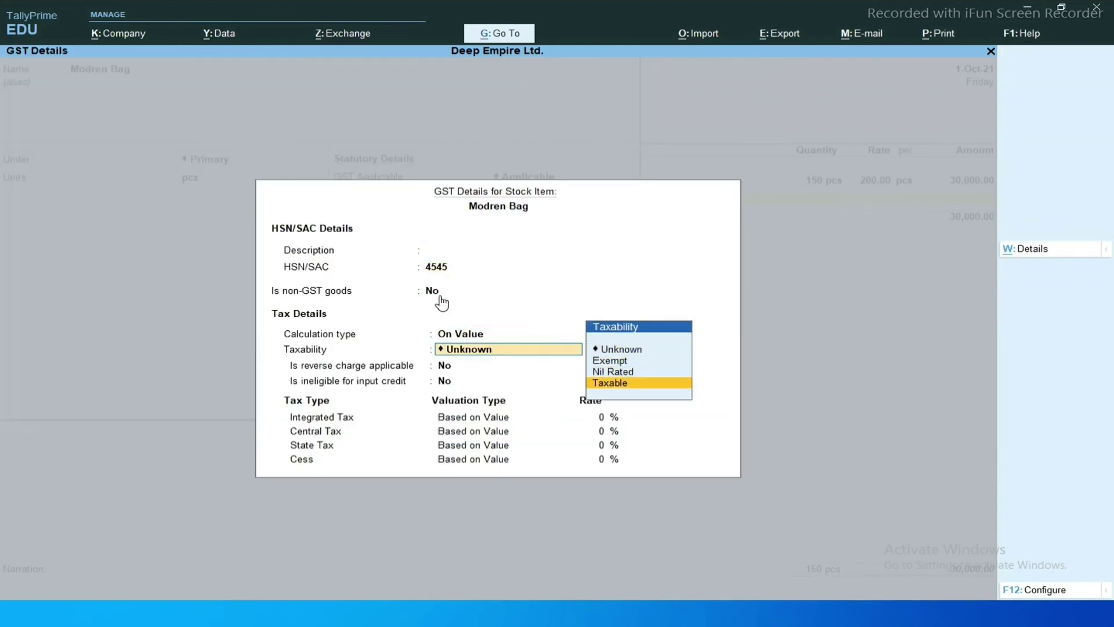
pyautogui.press('Return')
pyautogui.press('Return')
pyautogui.press('Return')
pyautogui.write('18')
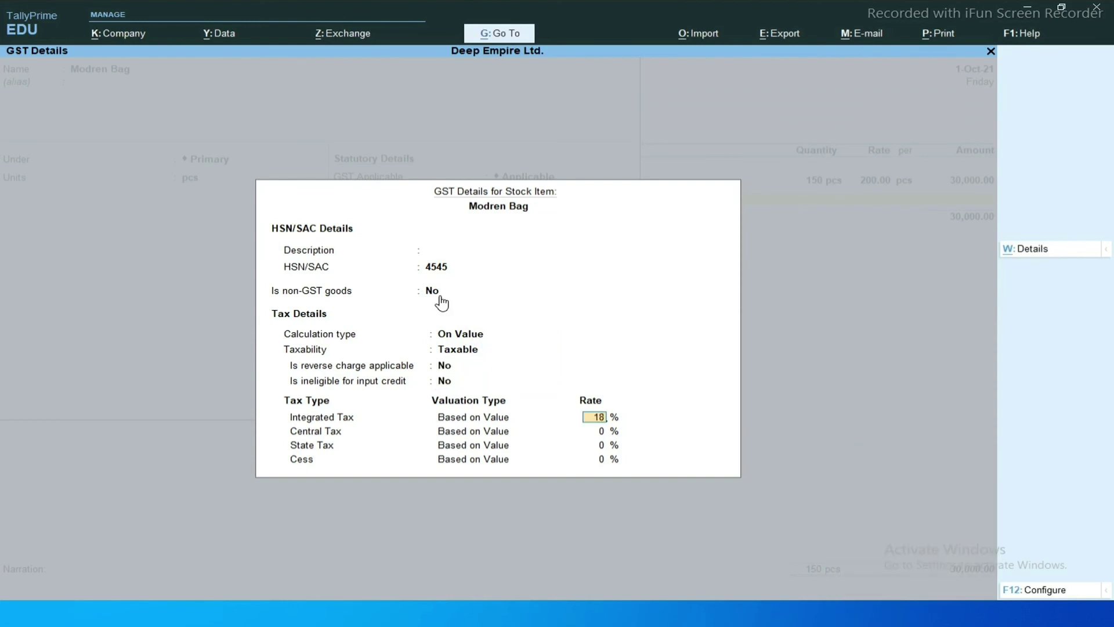
pyautogui.press('Return')
pyautogui.press('Return')
pyautogui.press('Return')
pyautogui.press('Return')
# Enter 200 pcs of Modren Bag at 250.00 on the voucher and view the invoice PDF.
pyautogui.press('Return')
pyautogui.press('Return')
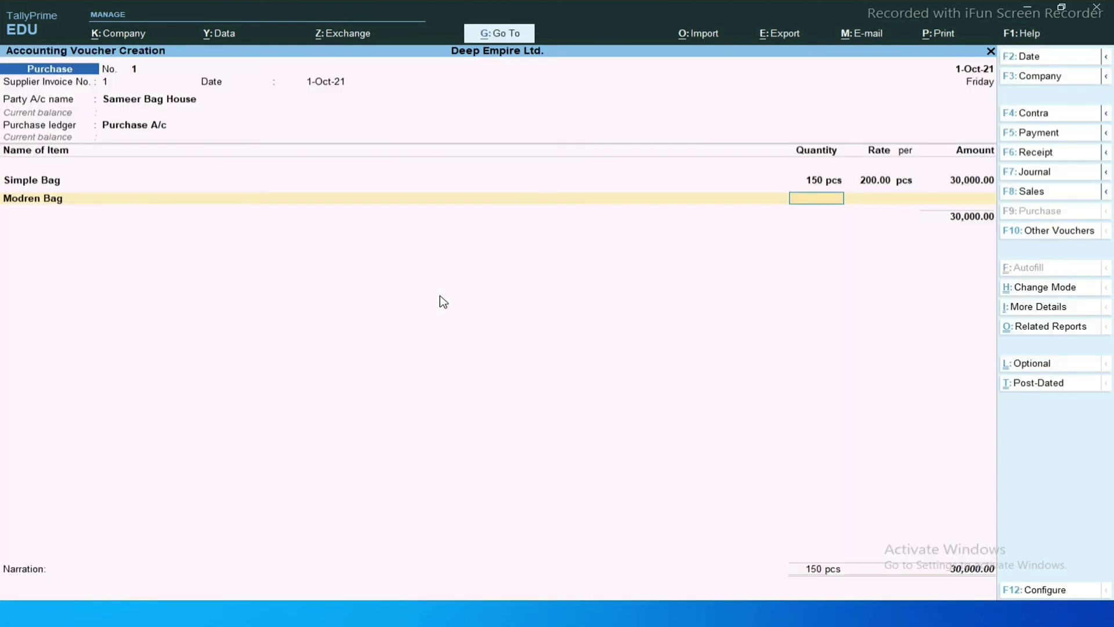
pyautogui.write('200')
pyautogui.press('Return')
pyautogui.write('250')
pyautogui.press('Return')
pyautogui.press('Return')
pyautogui.press('Return')
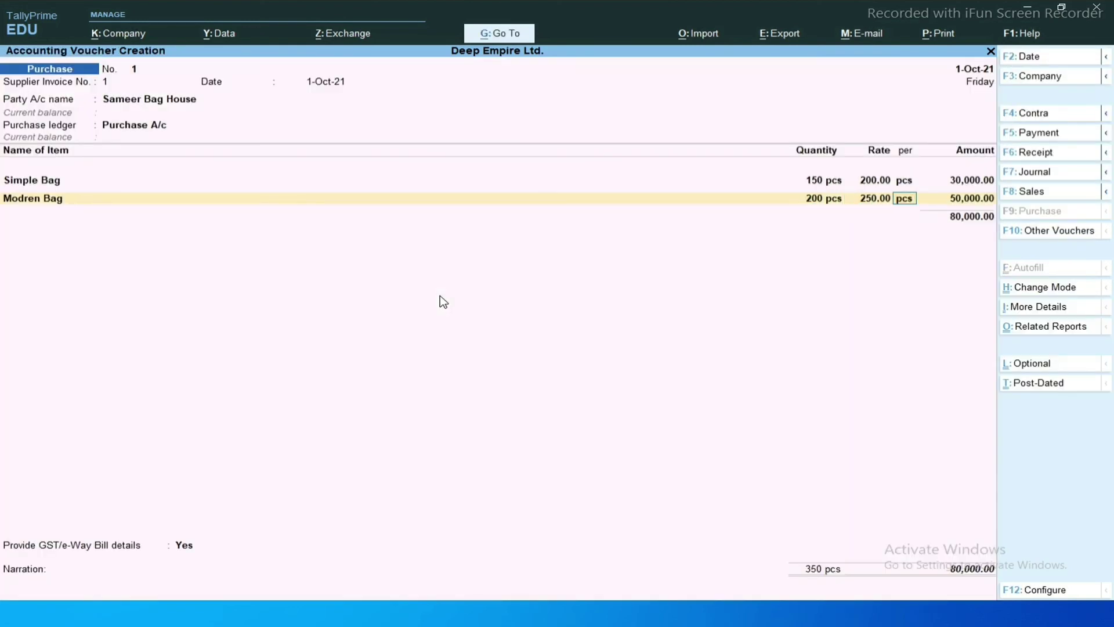
pyautogui.hotkey('alt', 'Tab')
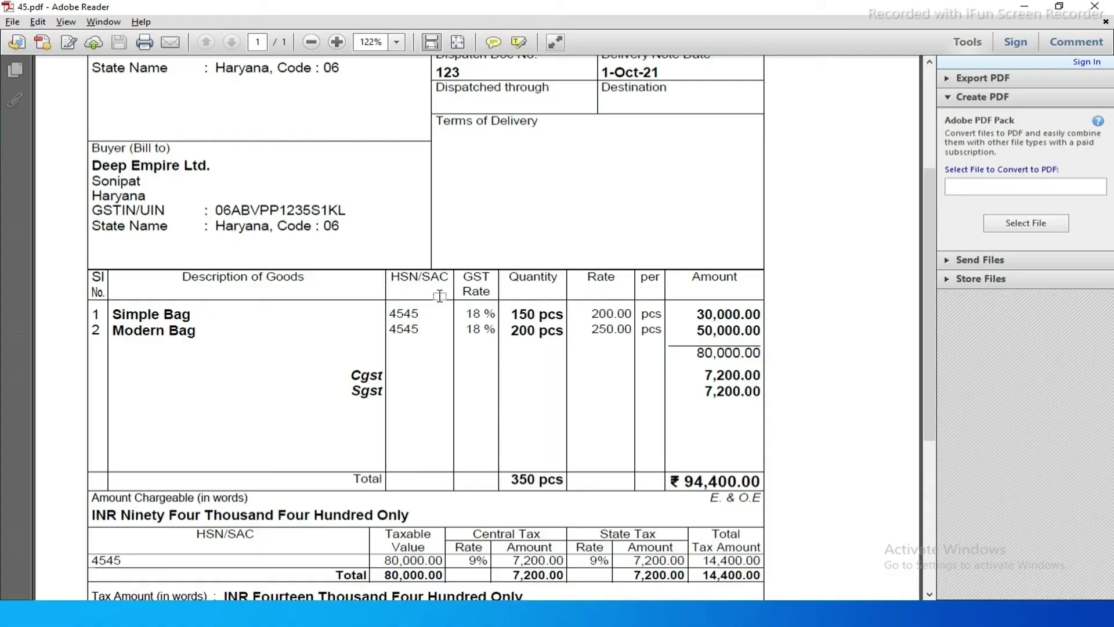
# Return from the invoice and close the item lines at an 80,000.00 subtotal, starting a tax row.
pyautogui.hotkey('alt', 'Tab')
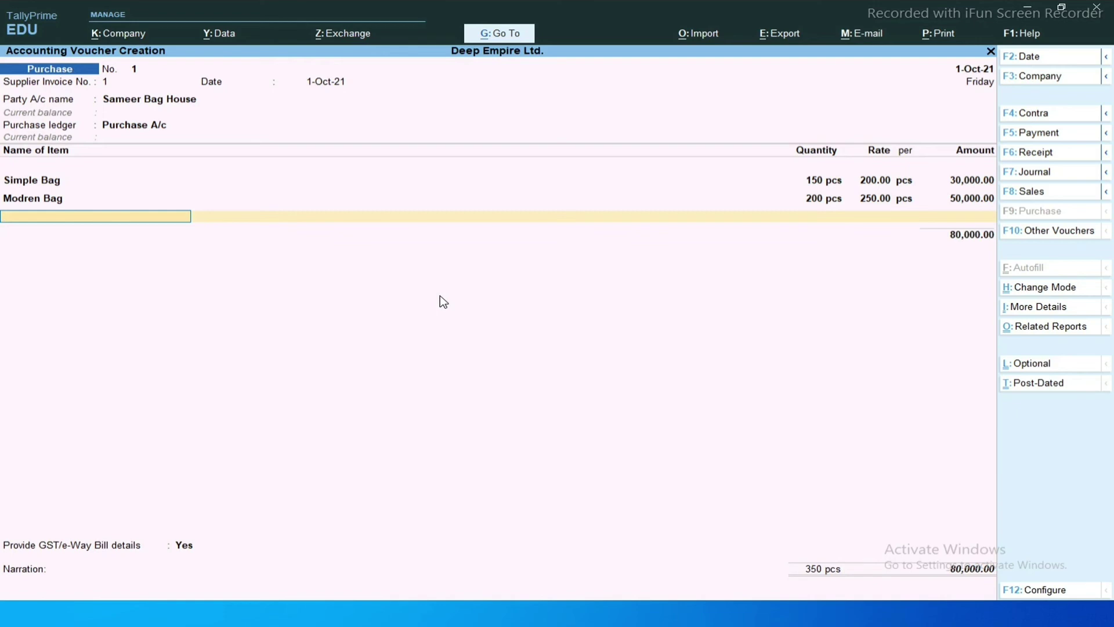
pyautogui.press('Return')
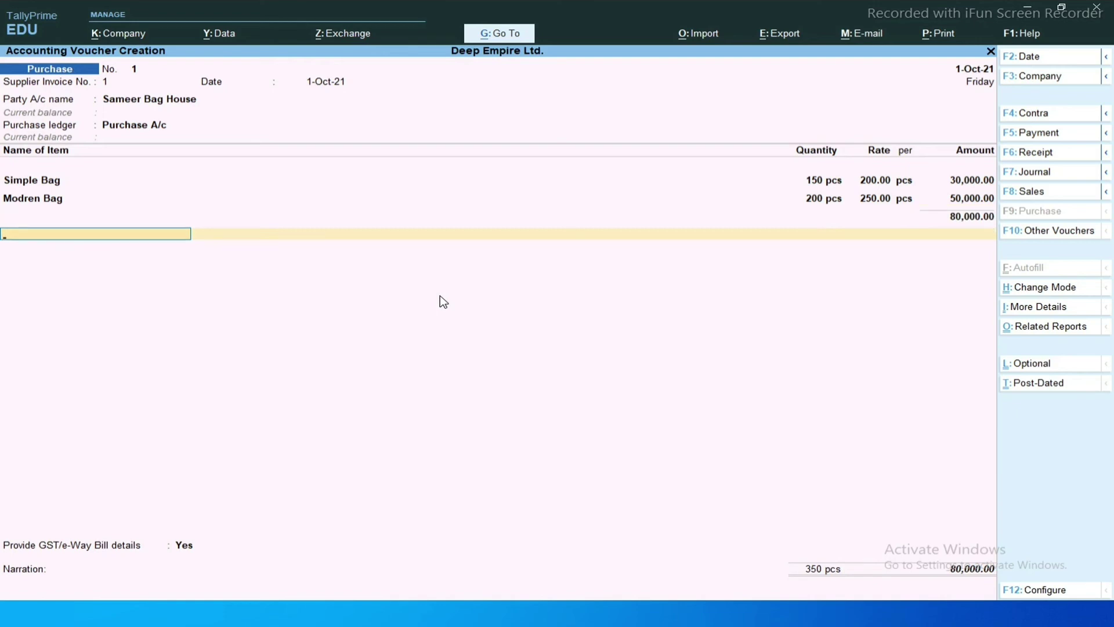
# Create the Cgst ledger (GST, Central Tax, under Duties & Taxes) and add it at 7,200.00.
pyautogui.hotkey('alt', 'c')
pyautogui.write('Cgs')
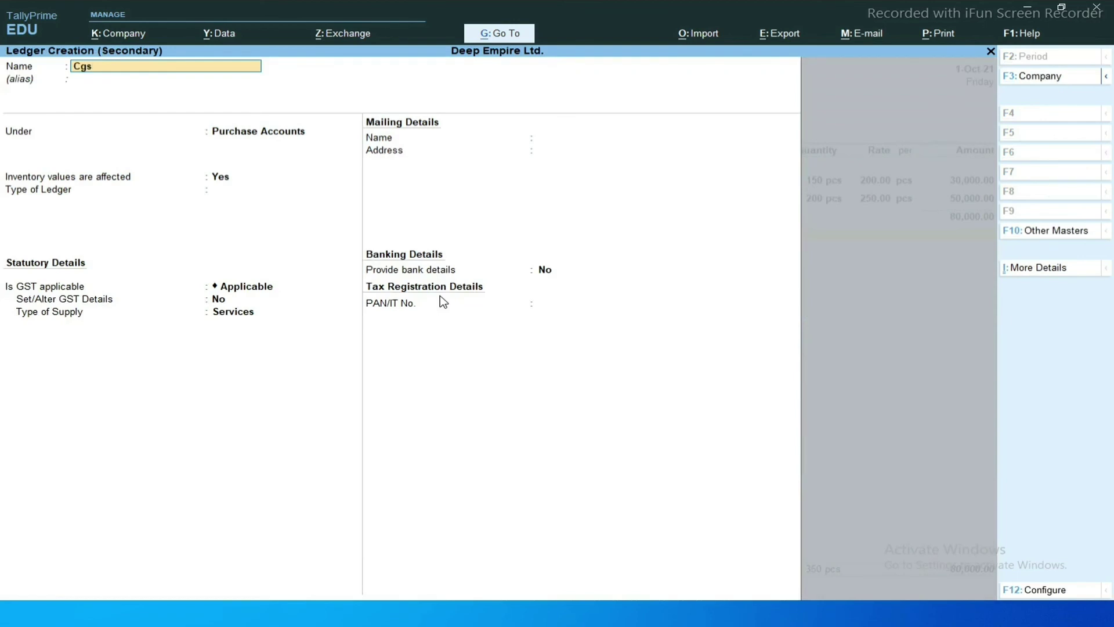
pyautogui.write('at')
pyautogui.press('Return')
pyautogui.press('Return')
pyautogui.write('du')
pyautogui.press('Return')
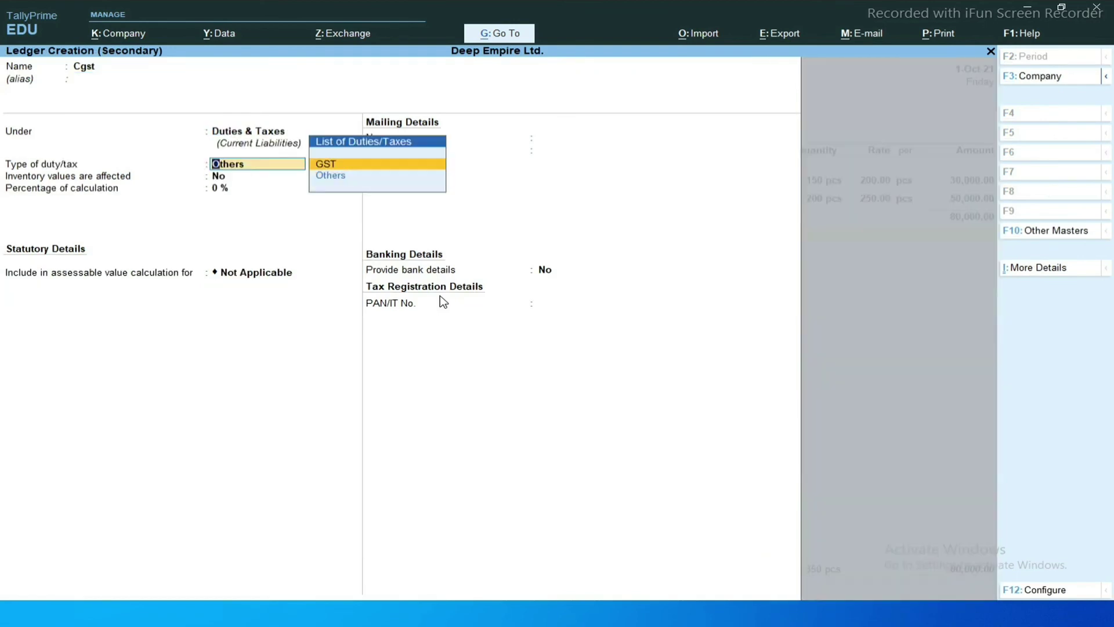
pyautogui.press('Return')
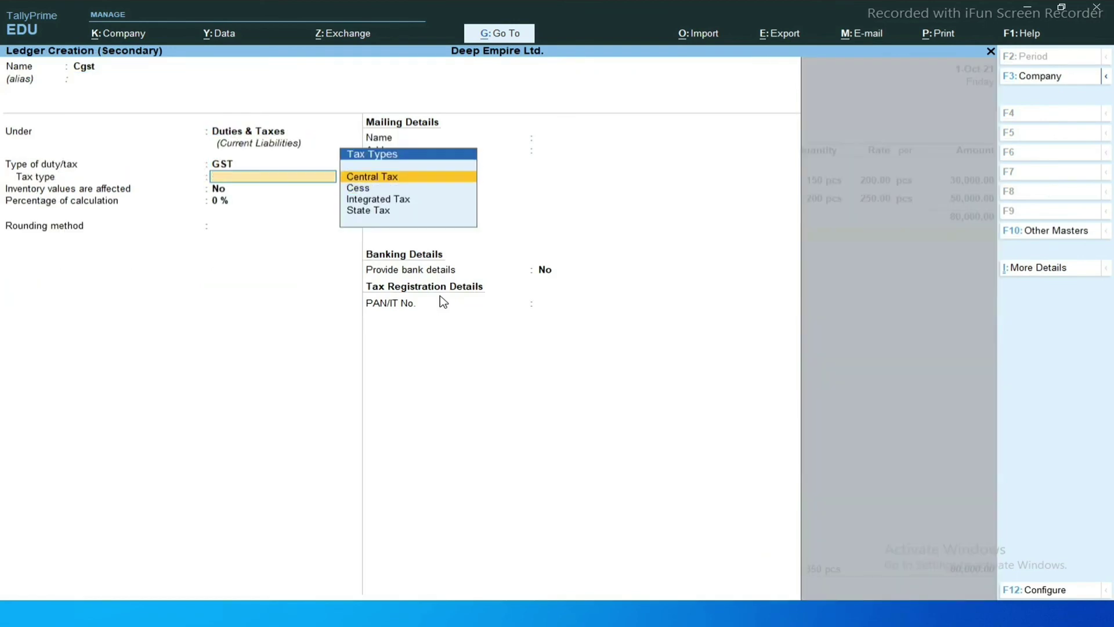
pyautogui.press('Return')
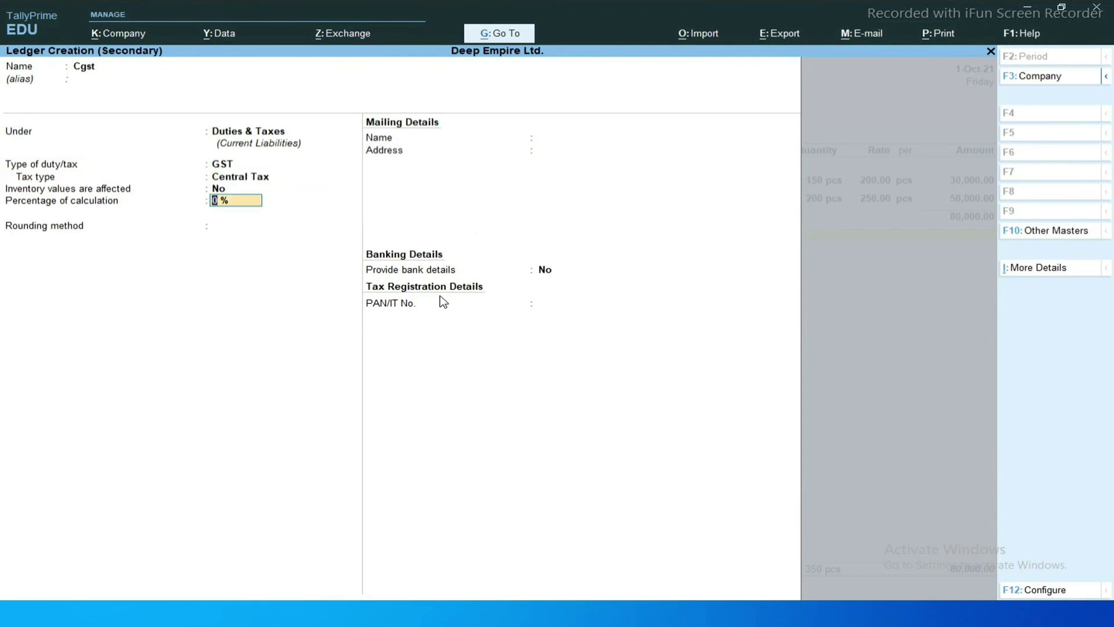
pyautogui.press('Return')
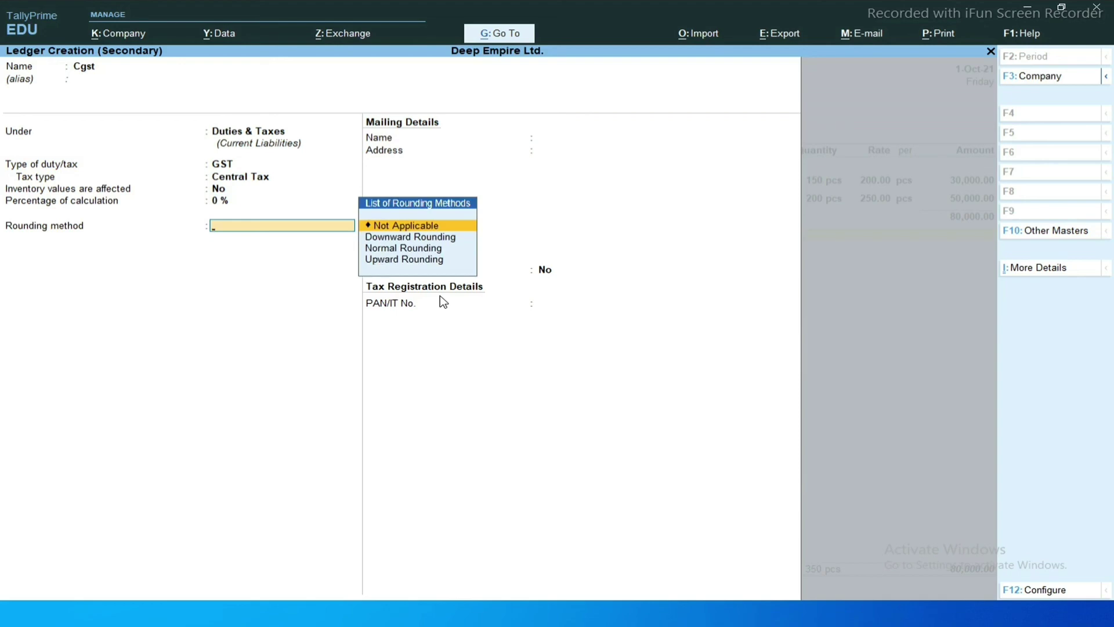
pyautogui.press('Return')
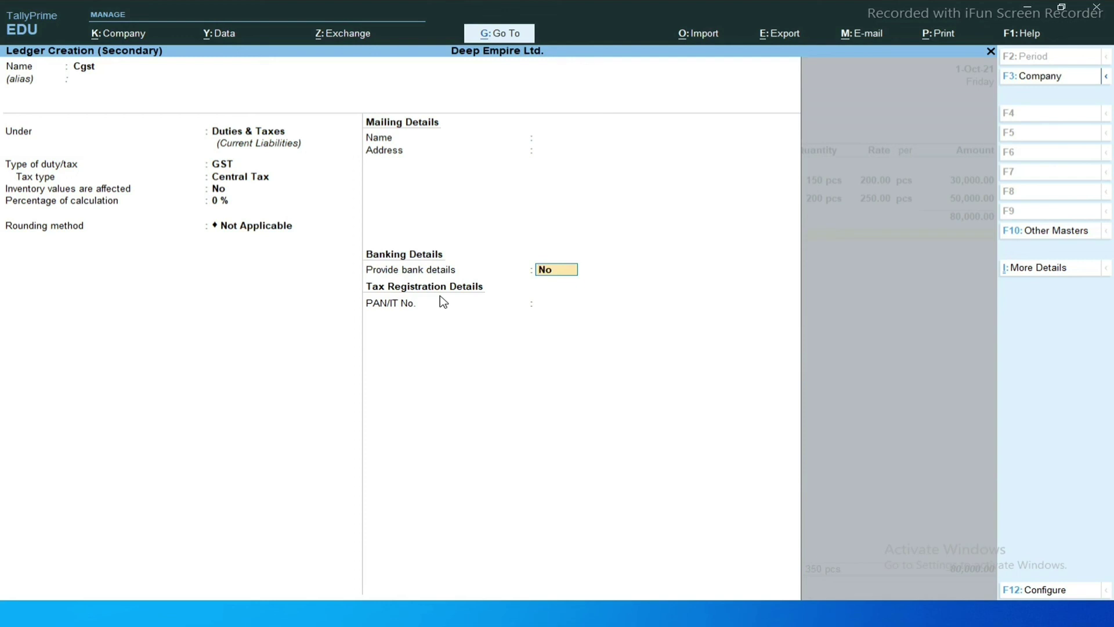
pyautogui.press('Return')
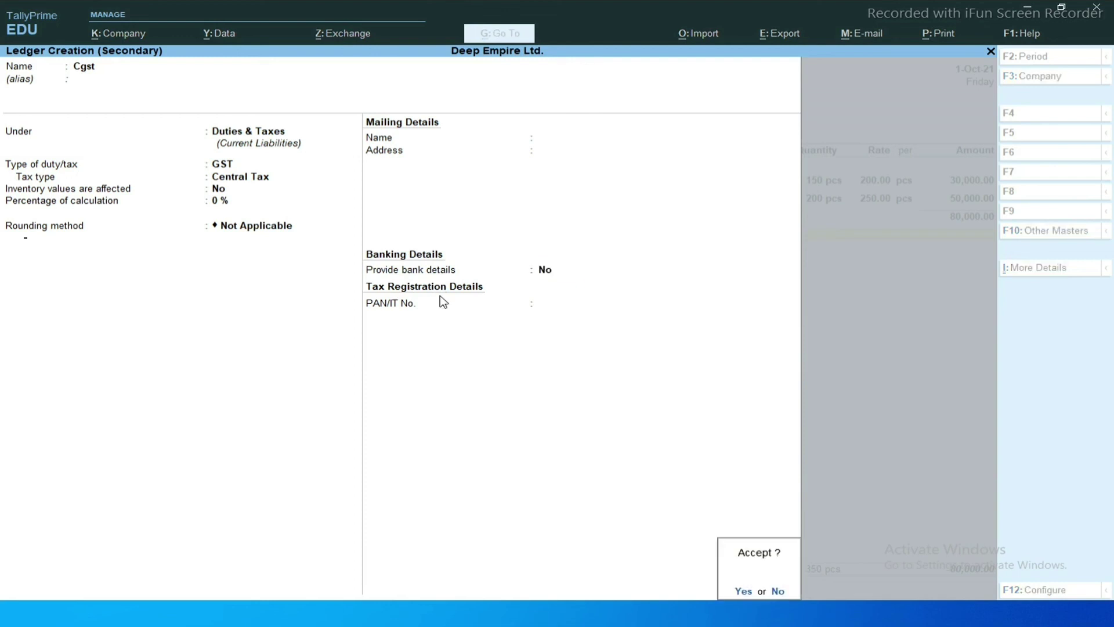
pyautogui.press('Return')
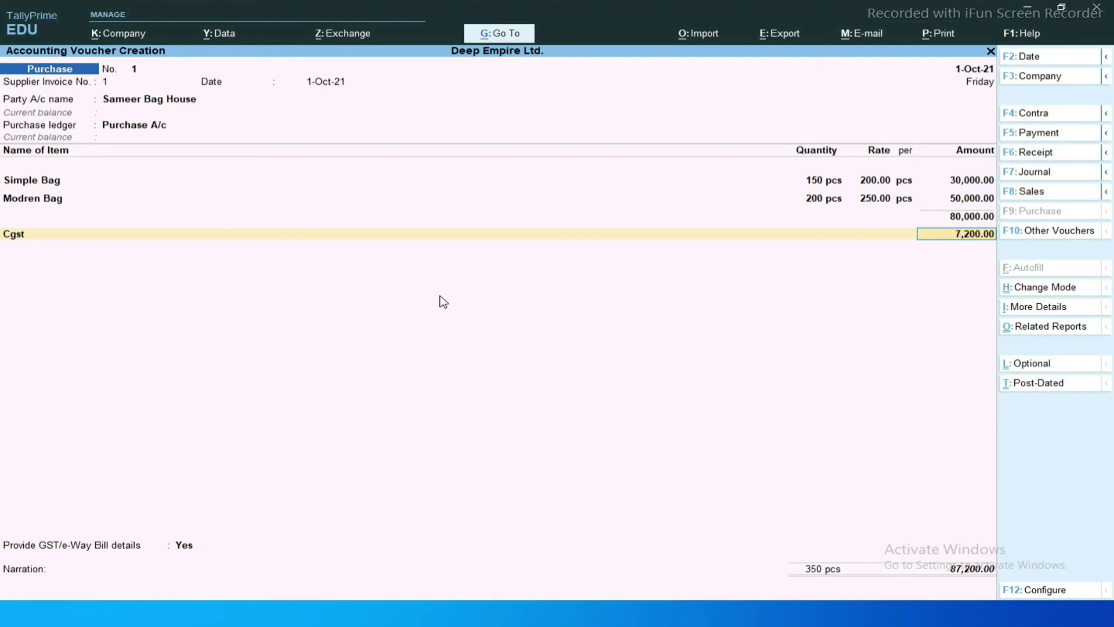
pyautogui.press('Return')
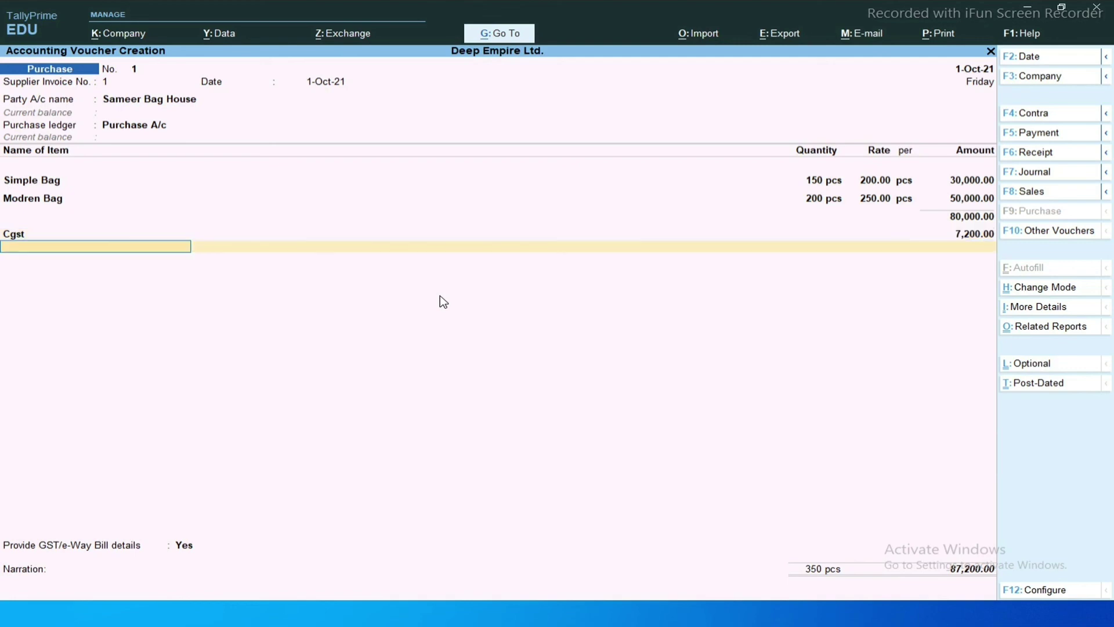
# Create the Sgst ledger (GST, State Tax, under Duties & Taxes) and add it at 7,200.00.
pyautogui.hotkey('alt', 'c')
pyautogui.write('Sgst')
pyautogui.press('Return')
pyautogui.press('Return')
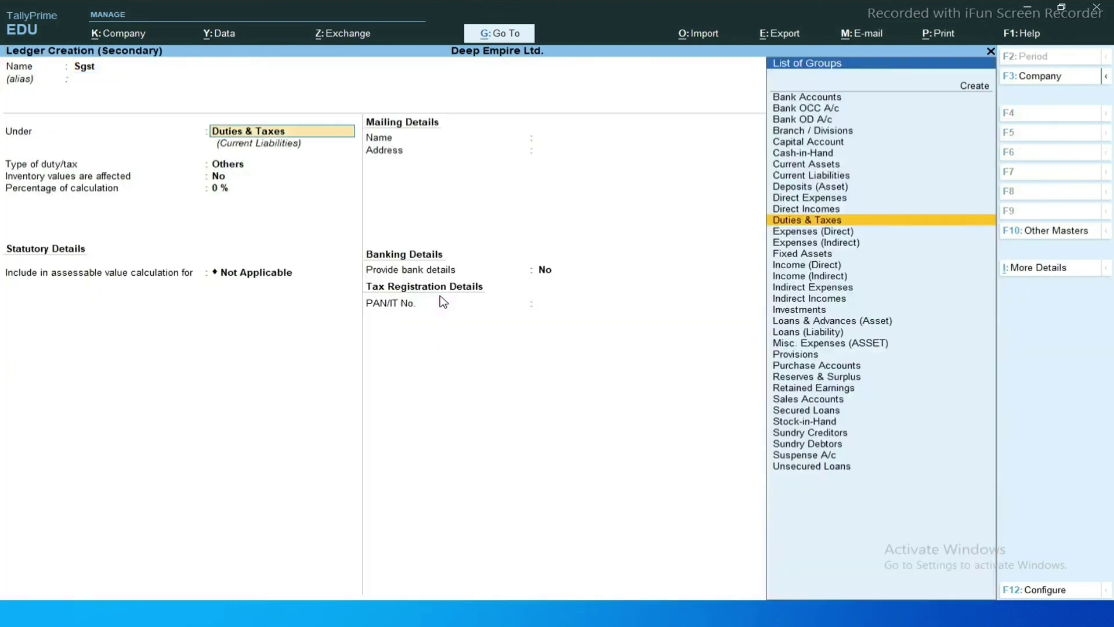
pyautogui.press('Return')
pyautogui.press('Up')
pyautogui.press('Return')
pyautogui.press('Down')
pyautogui.press('Down')
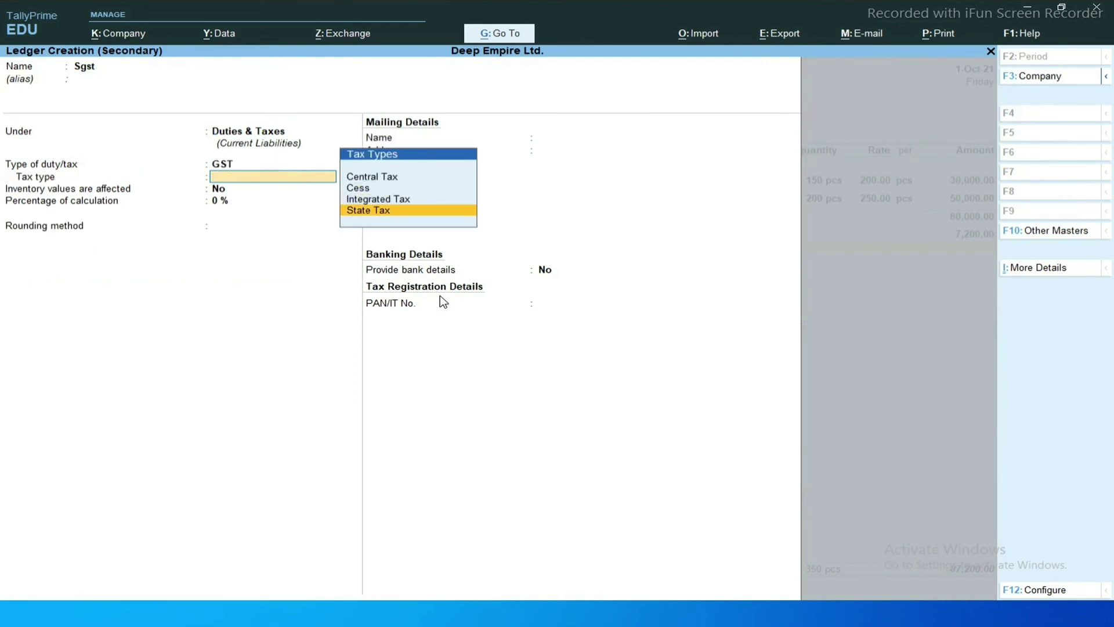
pyautogui.press('Return')
pyautogui.press('Return')
pyautogui.press('Return')
pyautogui.press('Return')
pyautogui.press('Return')
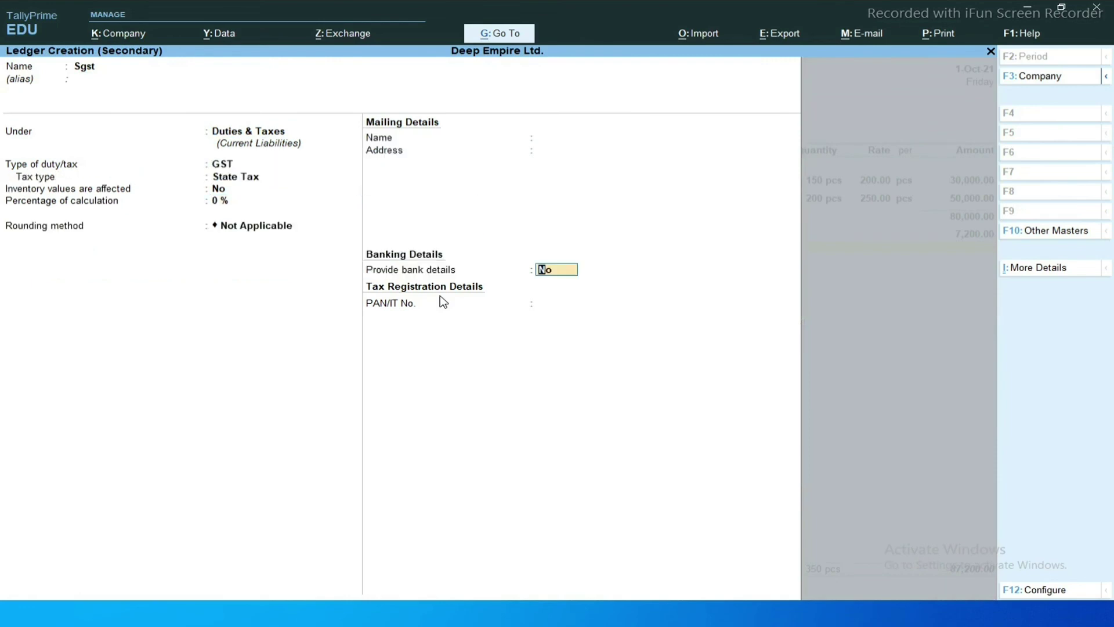
pyautogui.press('y')
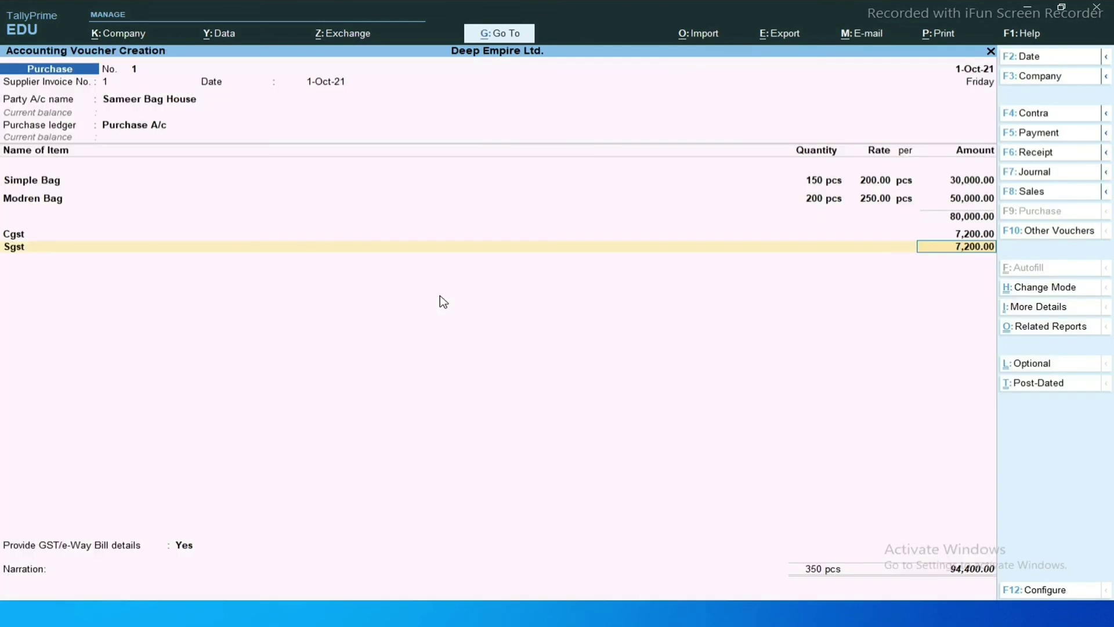
pyautogui.press('Return')
pyautogui.press('Return')
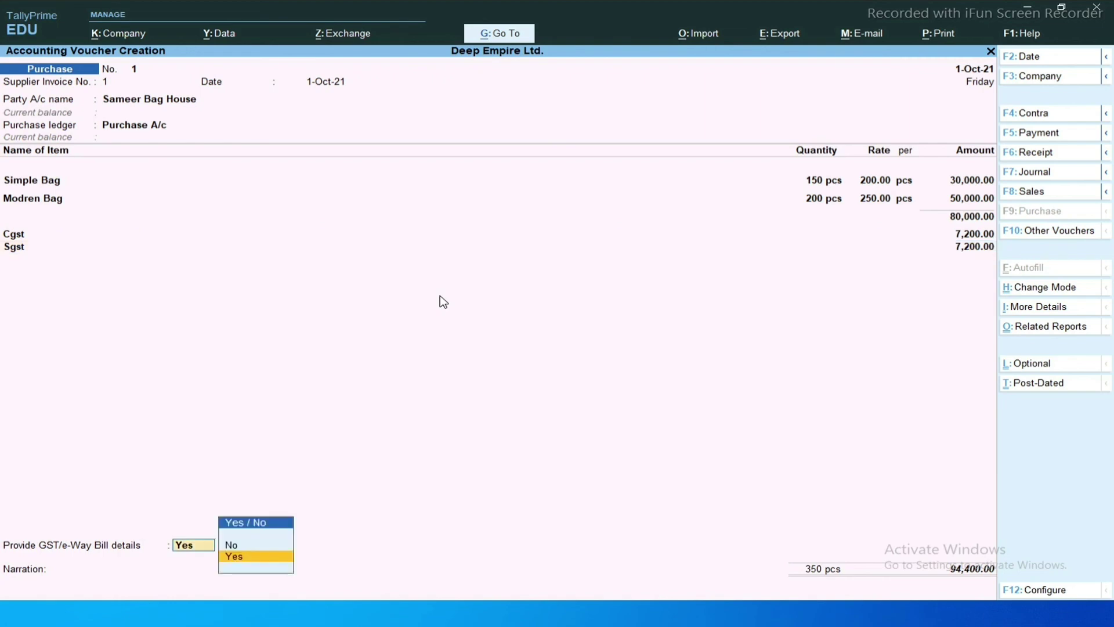
# Decline e-Way Bill details, verify against the invoice, and save the voucher at 94,400.00.
pyautogui.press('n')
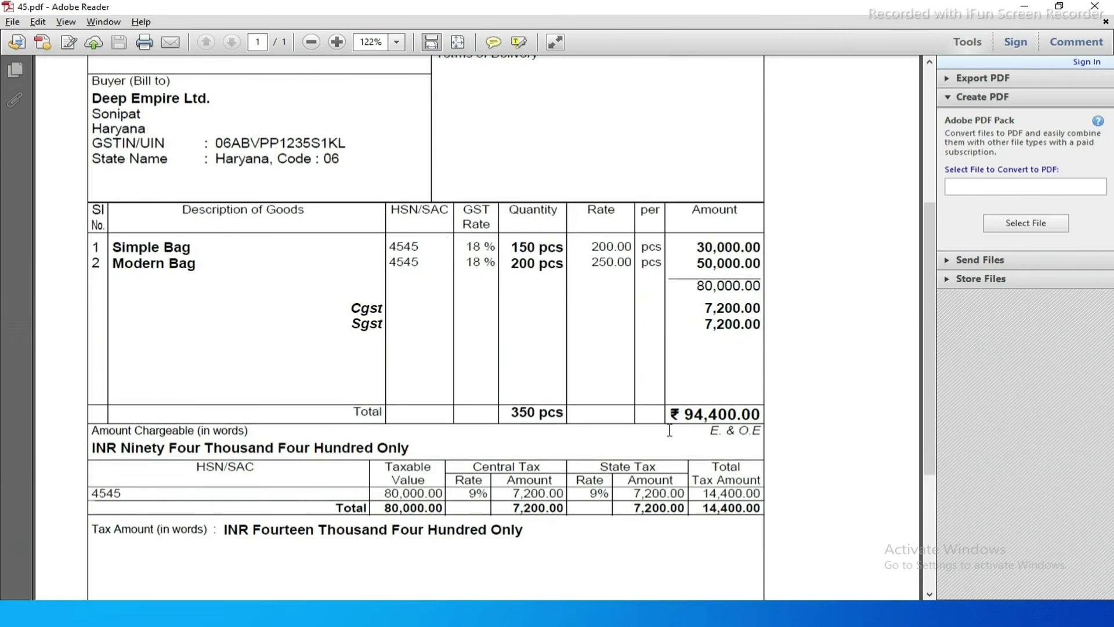
pyautogui.hotkey('alt', 'Tab')
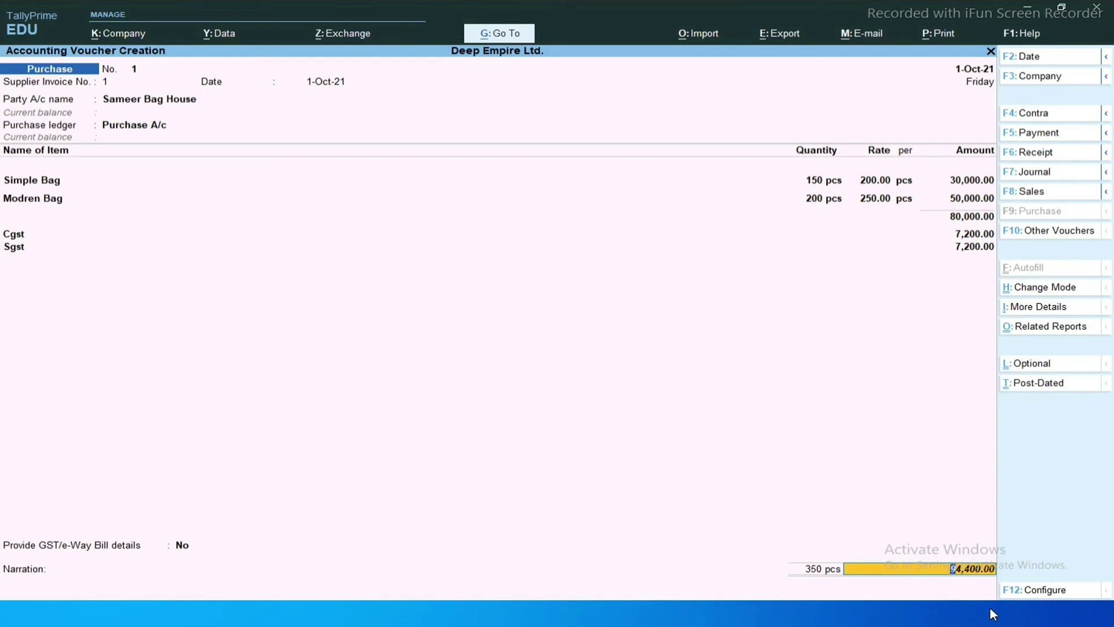
pyautogui.press('Return')
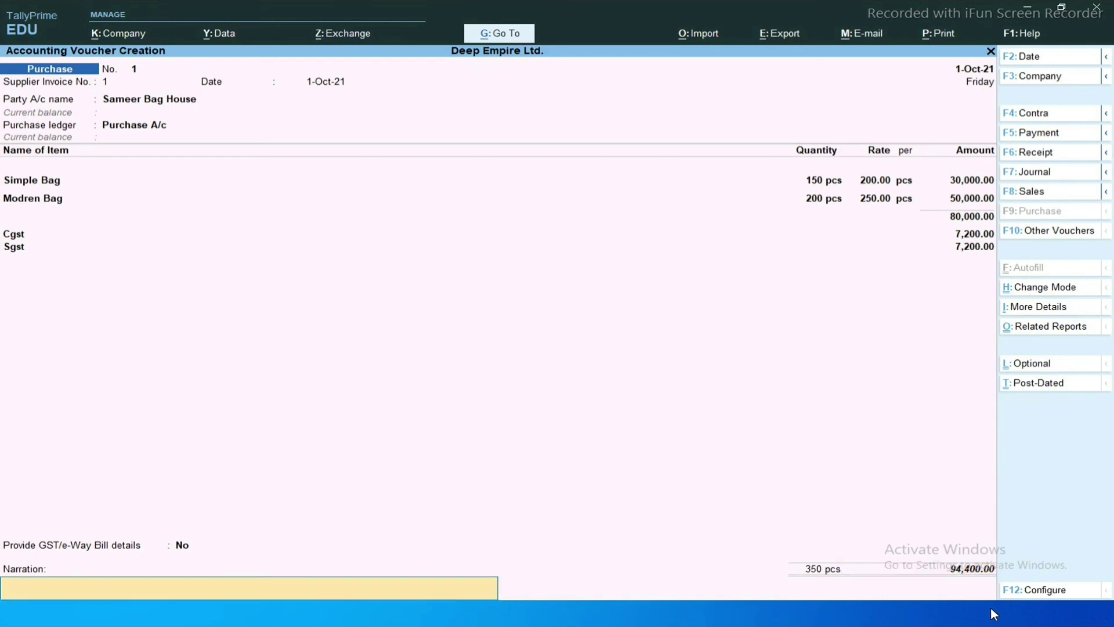
pyautogui.press('Return')
pyautogui.press('Return')
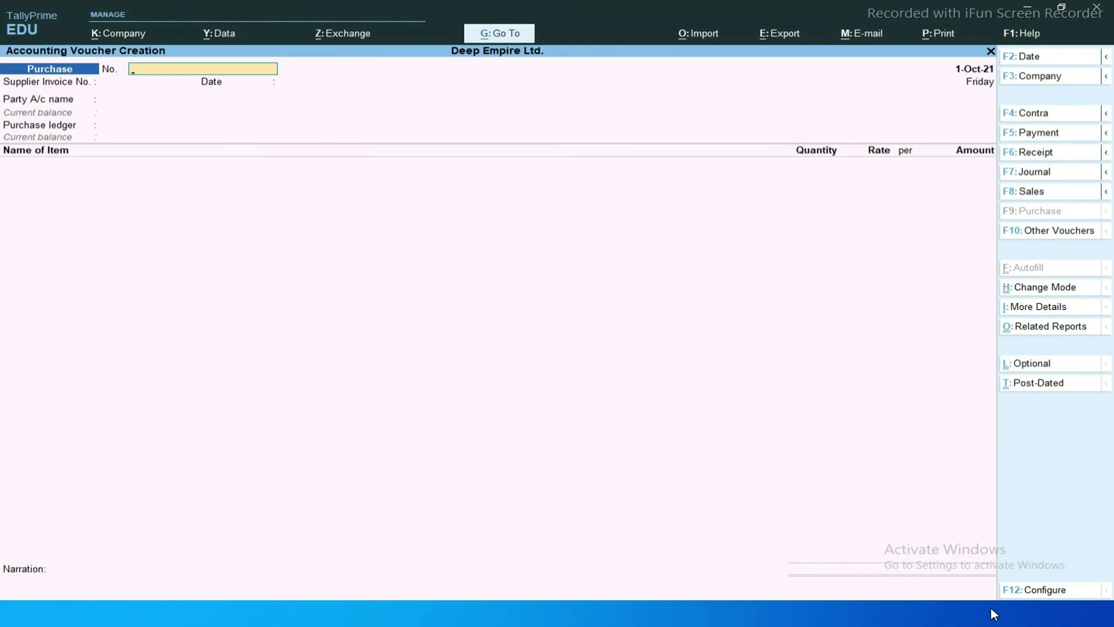